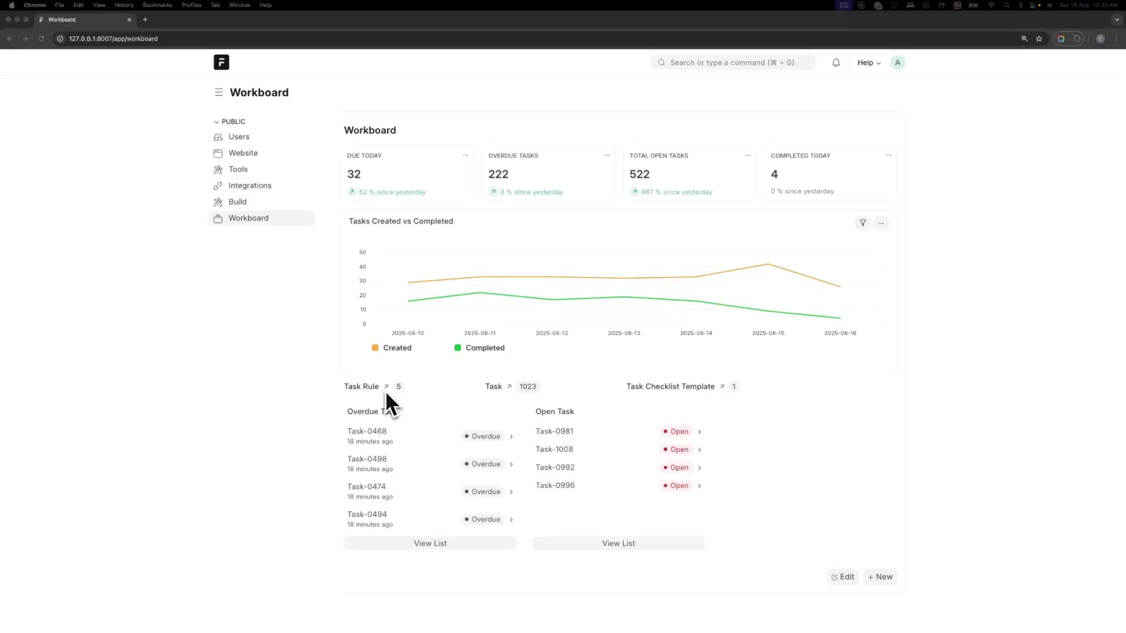
Delete the "Pay Rent Office" rule from the Task Rule list and dismiss the bulk operation message
{"action": "left_click", "coordinate": [361, 387]}
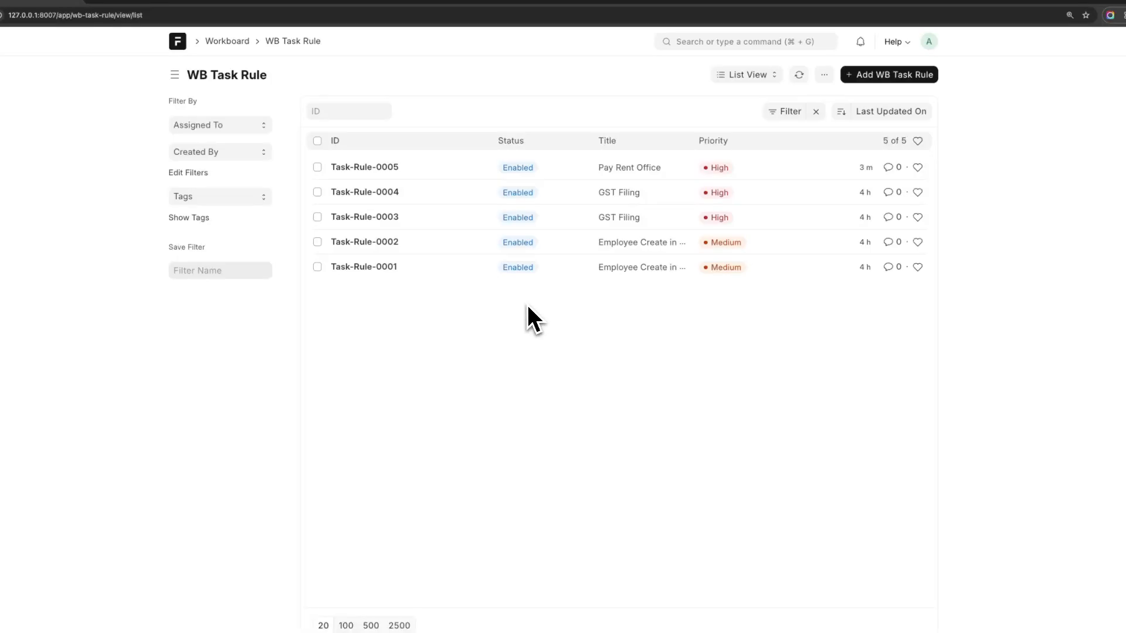
{"action": "left_click", "coordinate": [317, 167]}
{"action": "left_click", "coordinate": [892, 102]}
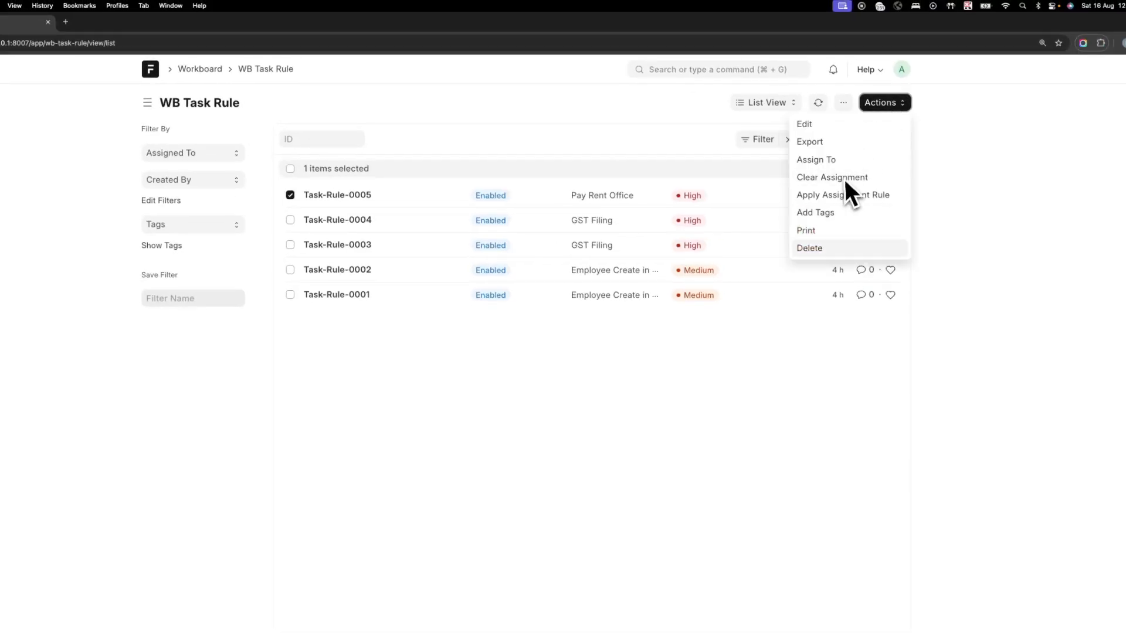
{"action": "left_click", "coordinate": [819, 247]}
{"action": "left_click", "coordinate": [675, 167]}
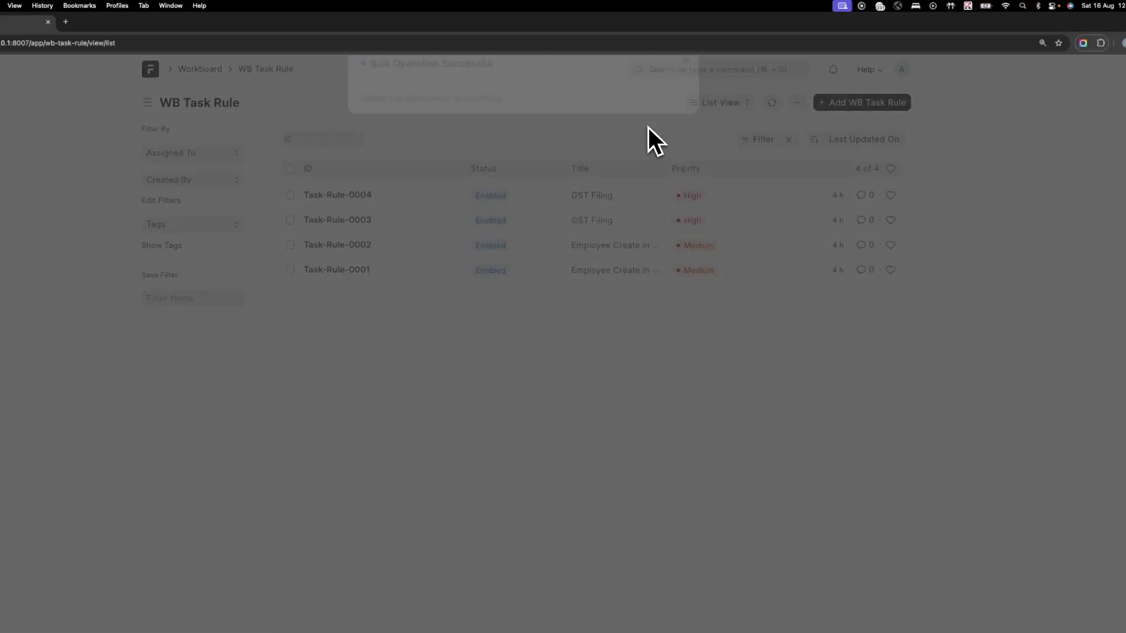
{"action": "left_click", "coordinate": [640, 174]}
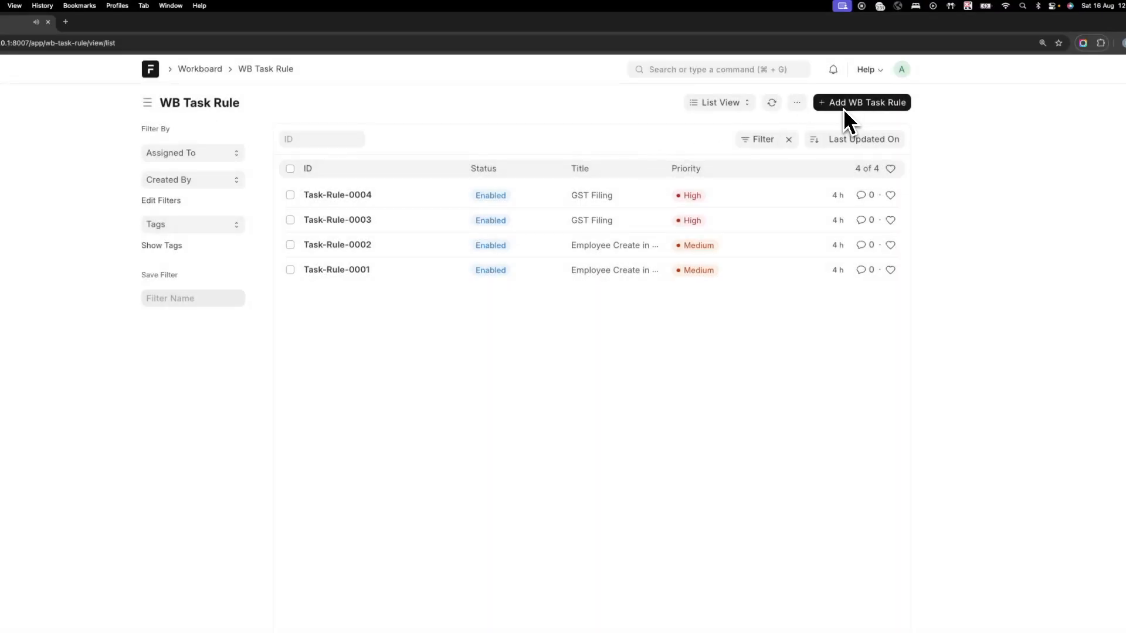
Create a new WB Task Rule titled "Pay Rent Reminder" with High priority
{"action": "left_click", "coordinate": [844, 107]}
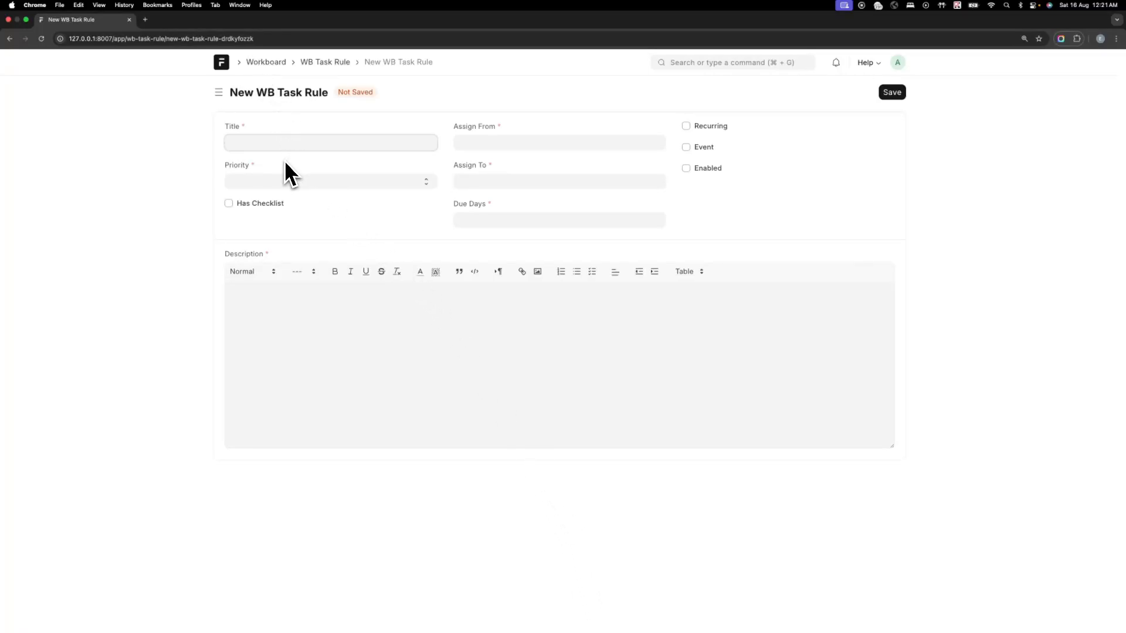
{"action": "type", "text": "Pay Rent Reminder"}
{"action": "left_click", "coordinate": [276, 187]}
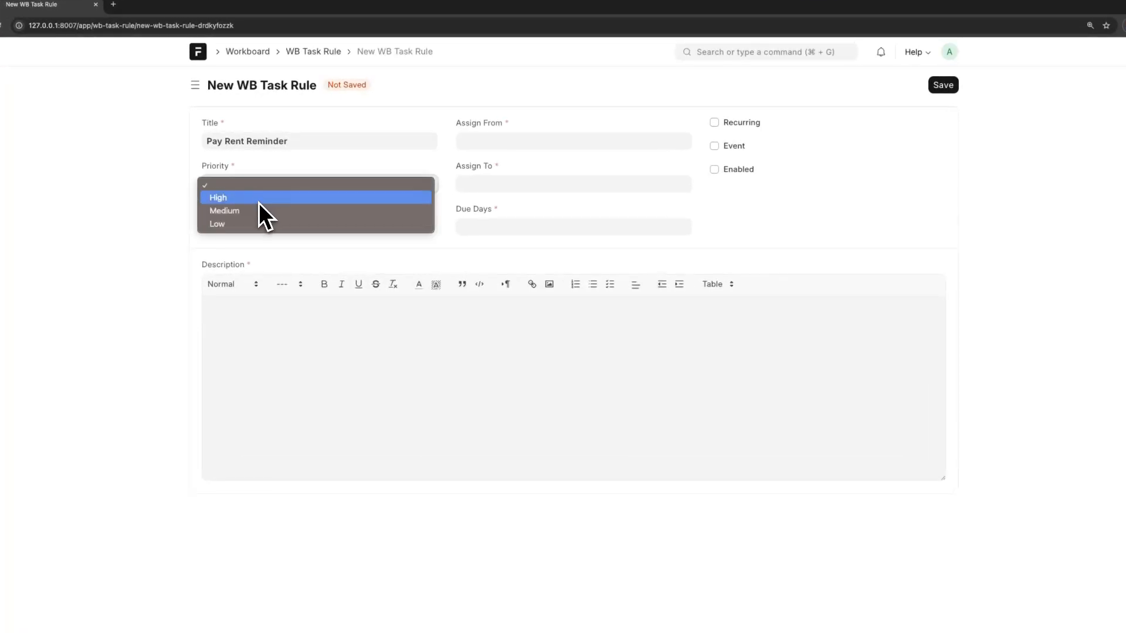
{"action": "left_click", "coordinate": [259, 199]}
Assign the rule from Administrator to the intended employee's user account, with 5 due days
{"action": "left_click", "coordinate": [508, 147]}
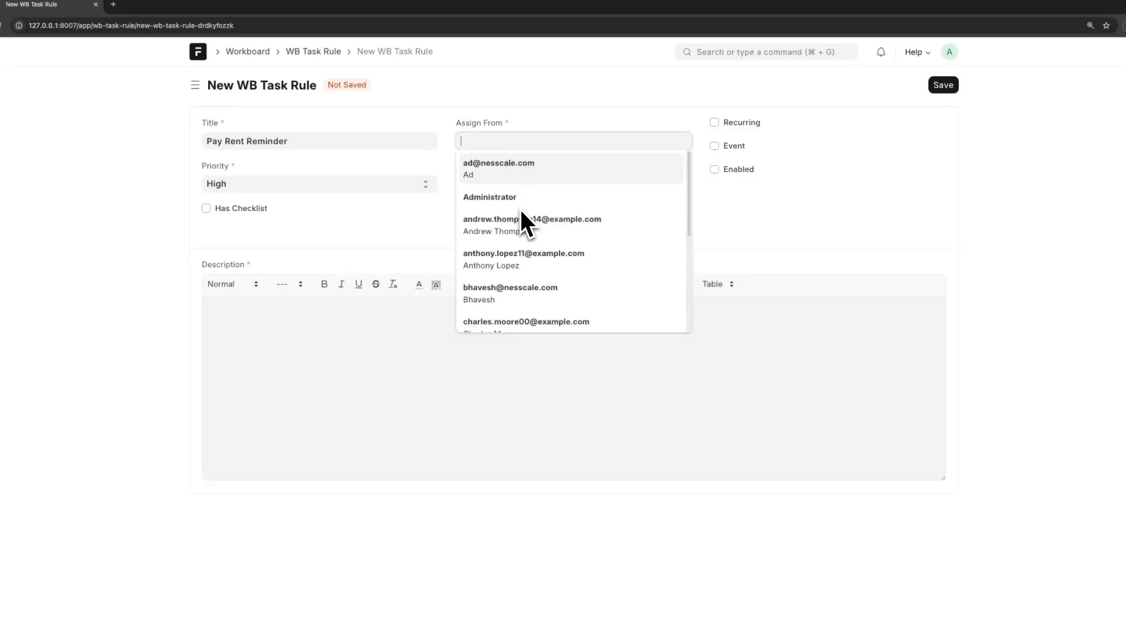
{"action": "scroll", "coordinate": [520, 209], "scroll_direction": "down", "scroll_amount": 1}
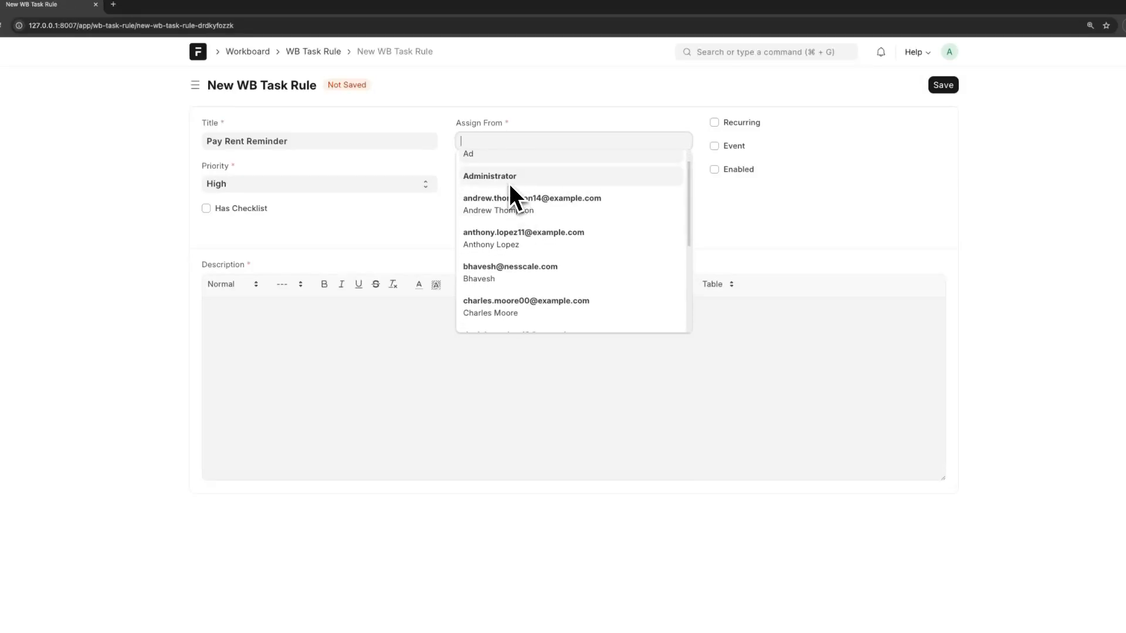
{"action": "left_click", "coordinate": [508, 182]}
{"action": "left_click", "coordinate": [506, 190]}
{"action": "type", "text": "bhave"}
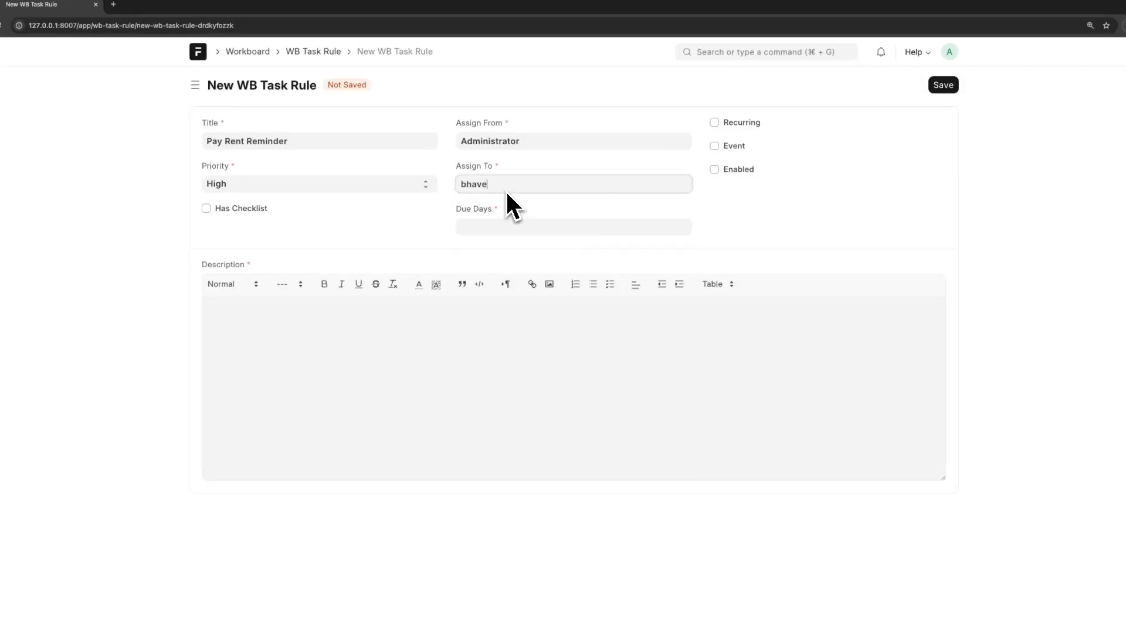
{"action": "type", "text": "sh"}
{"action": "left_click", "coordinate": [512, 205]}
{"action": "left_click", "coordinate": [492, 226]}
{"action": "type", "text": "5"}
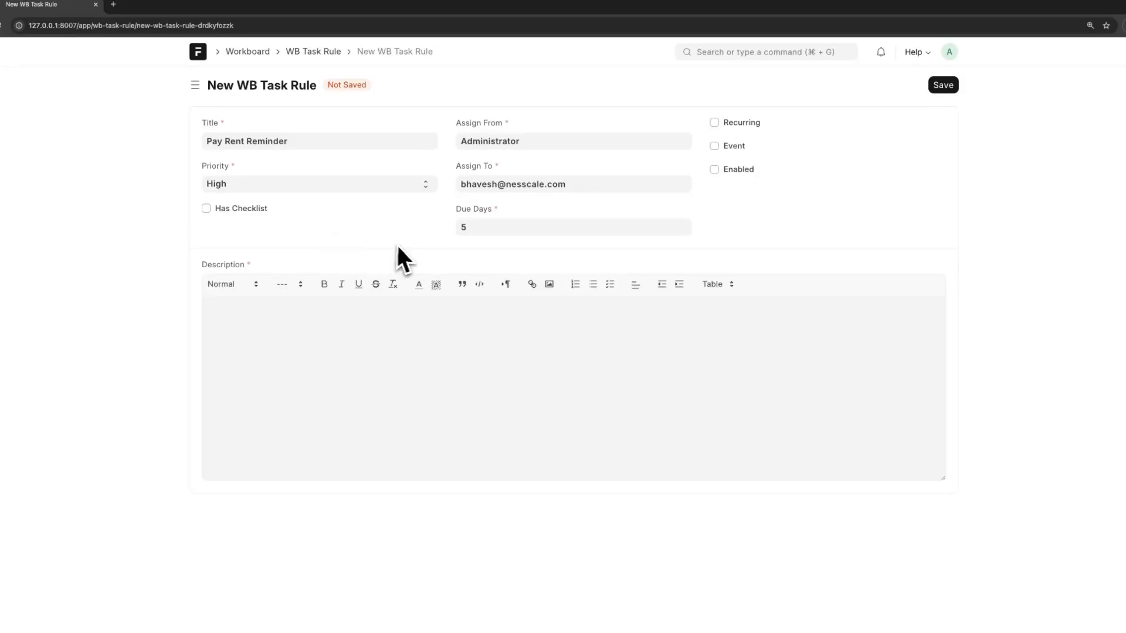
Mark the rule as recurring and enter the description "Pay rent for the last month."
{"action": "left_click", "coordinate": [740, 123]}
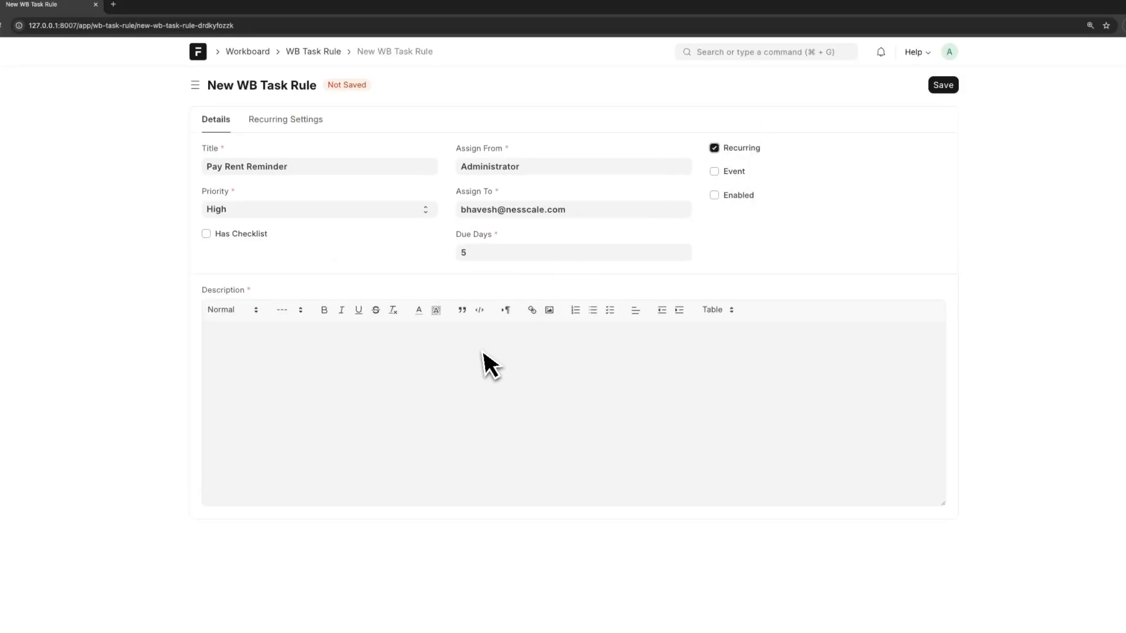
{"action": "left_click", "coordinate": [423, 371]}
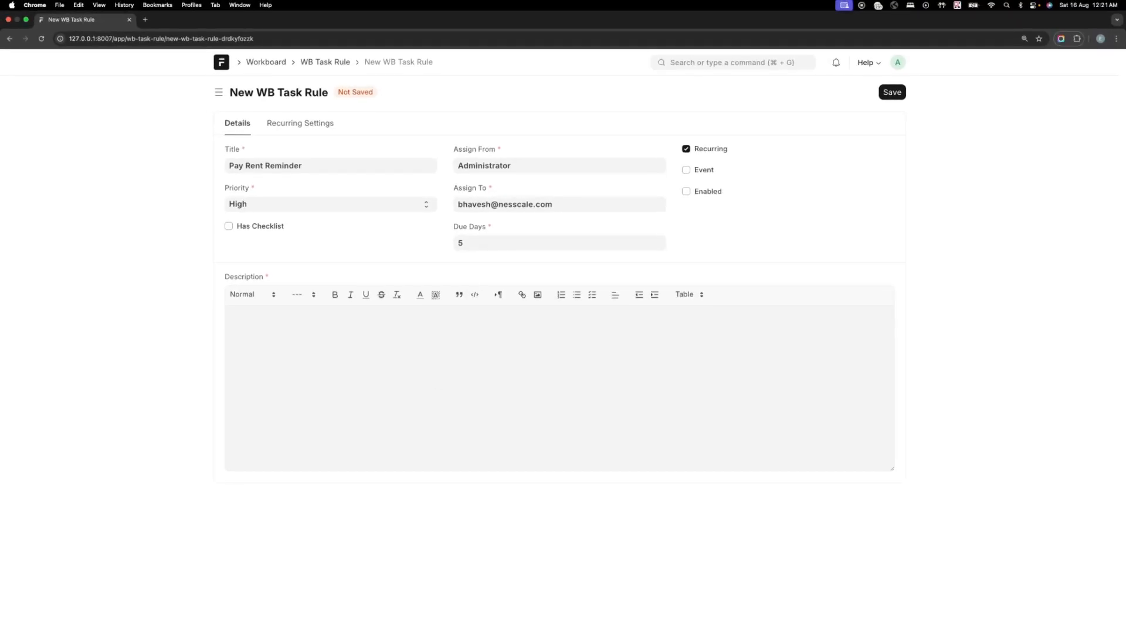
{"action": "type", "text": "Pay rent for the pas"}
{"action": "key", "text": "BackSpace"}
{"action": "key", "text": "BackSpace"}
{"action": "key", "text": "BackSpace"}
{"action": "type", "text": "o"}
{"action": "key", "text": "BackSpace"}
{"action": "type", "text": "odfic"}
{"action": "key", "text": "BackSpace"}
{"action": "key", "text": "BackSpace"}
{"action": "key", "text": "BackSpace"}
{"action": "key", "text": "BackSpace"}
{"action": "key", "text": "BackSpace"}
{"action": "key", "text": "BackSpace"}
{"action": "type", "text": "last motnth"}
Set the rule's recurring frequency to Monthly with 1 as the date of month
{"action": "left_click", "coordinate": [281, 124]}
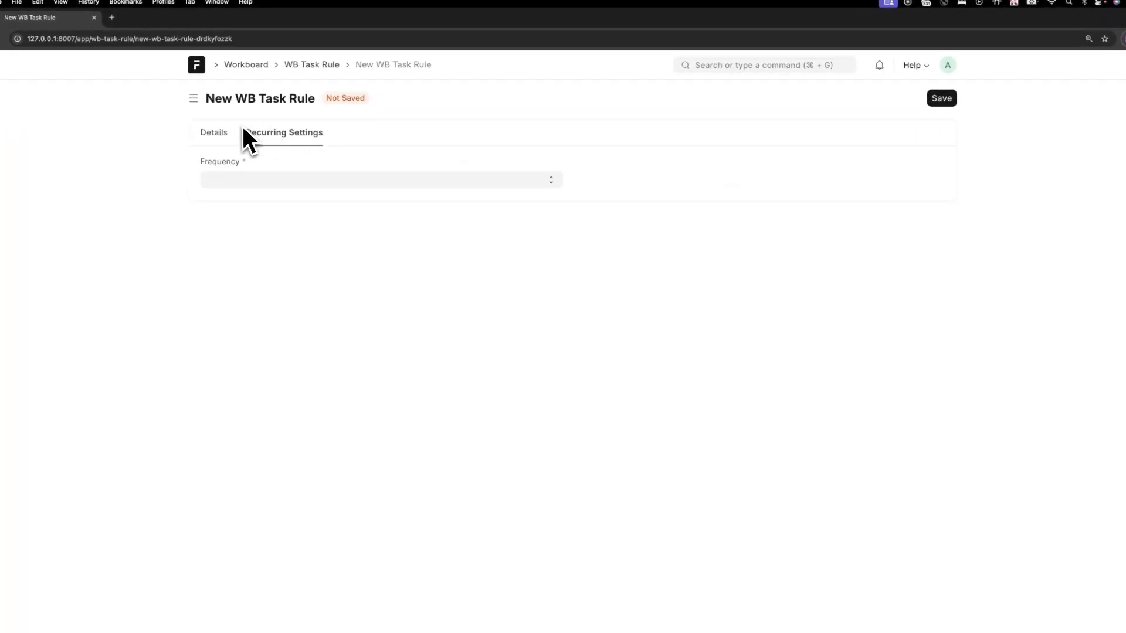
{"action": "left_click", "coordinate": [300, 184]}
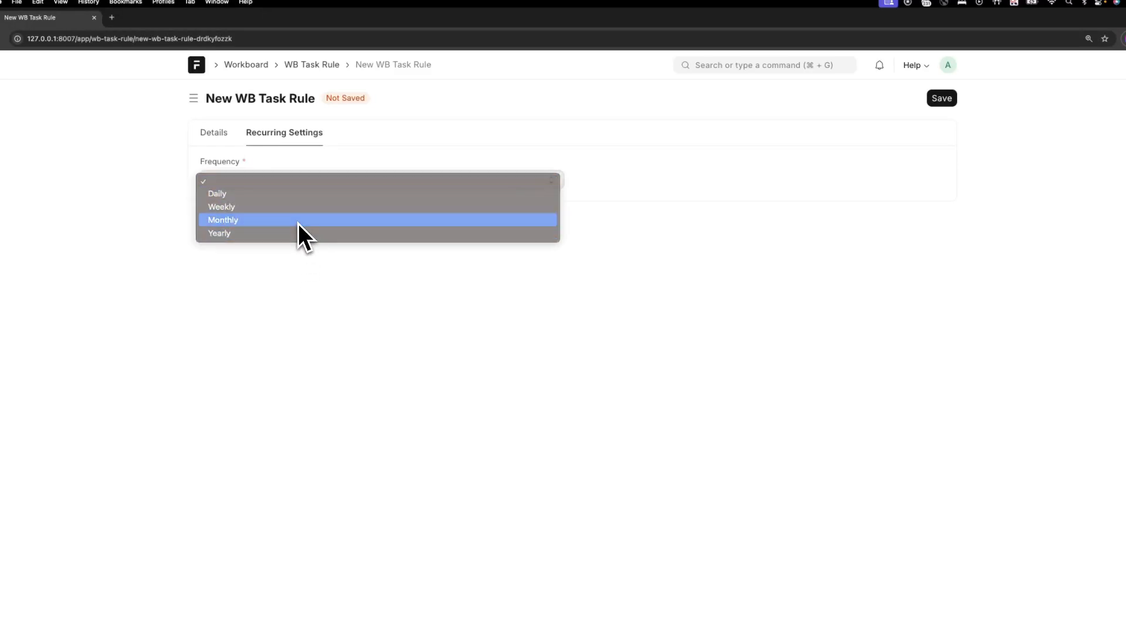
{"action": "left_click", "coordinate": [298, 222]}
{"action": "left_click", "coordinate": [629, 181]}
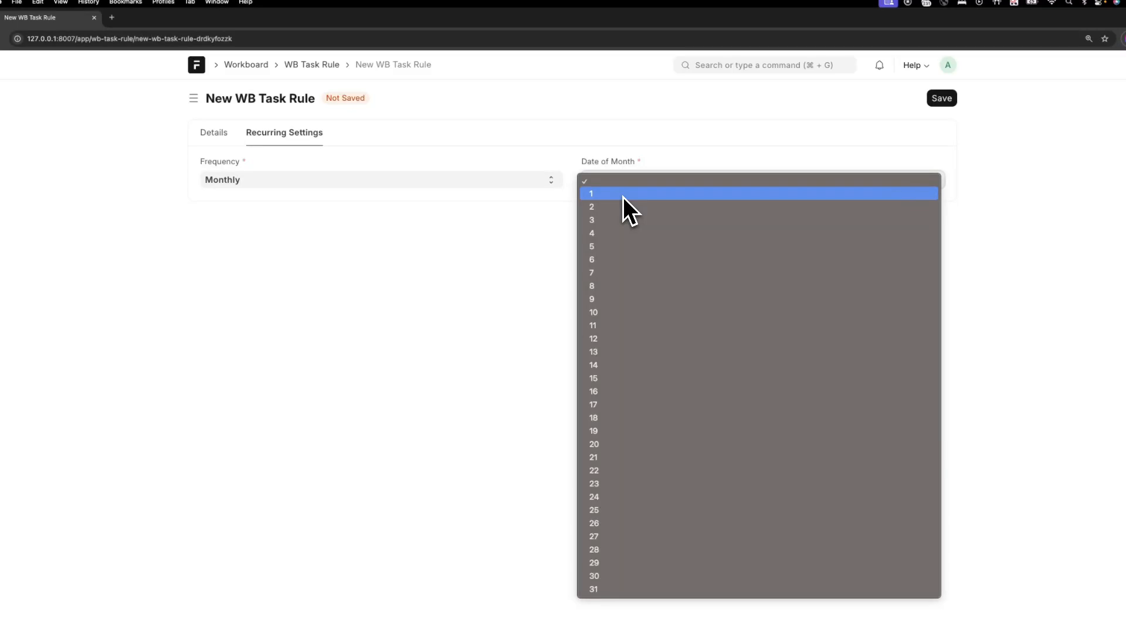
{"action": "left_click", "coordinate": [622, 195]}
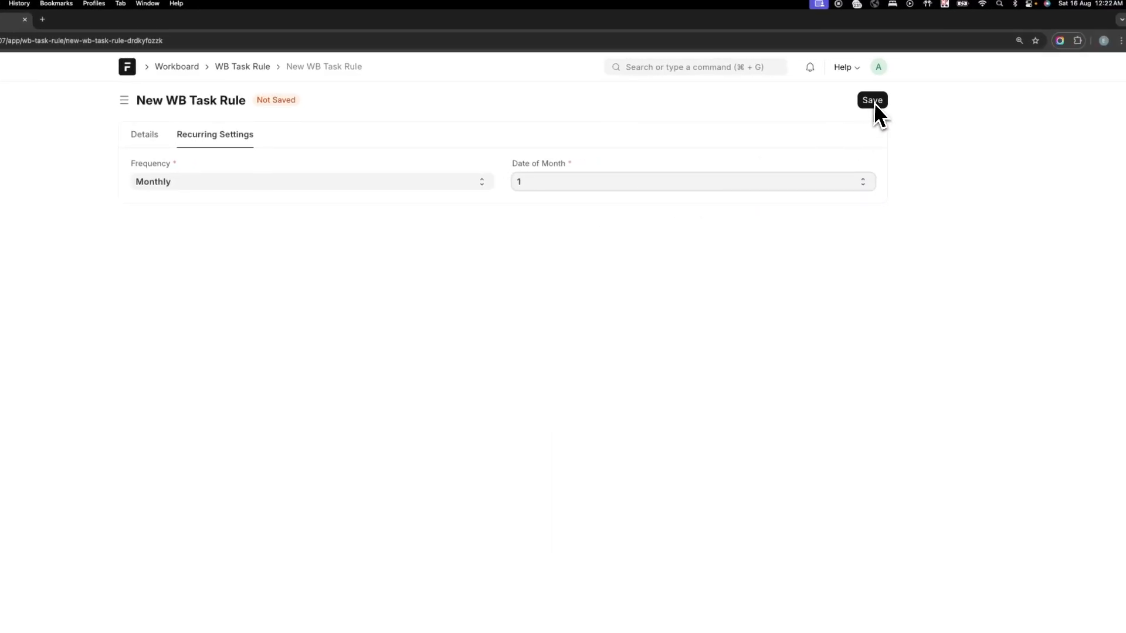
Save the new task rule, then enable it and save that change
{"action": "left_click", "coordinate": [874, 102]}
{"action": "left_click", "coordinate": [711, 212]}
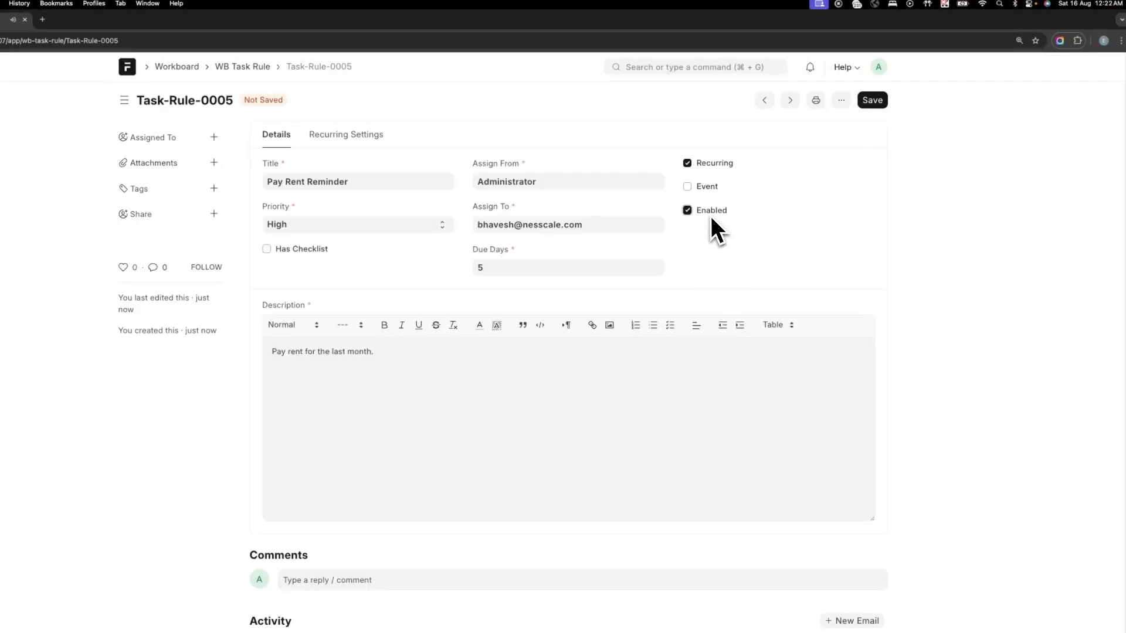
{"action": "left_click", "coordinate": [869, 102]}
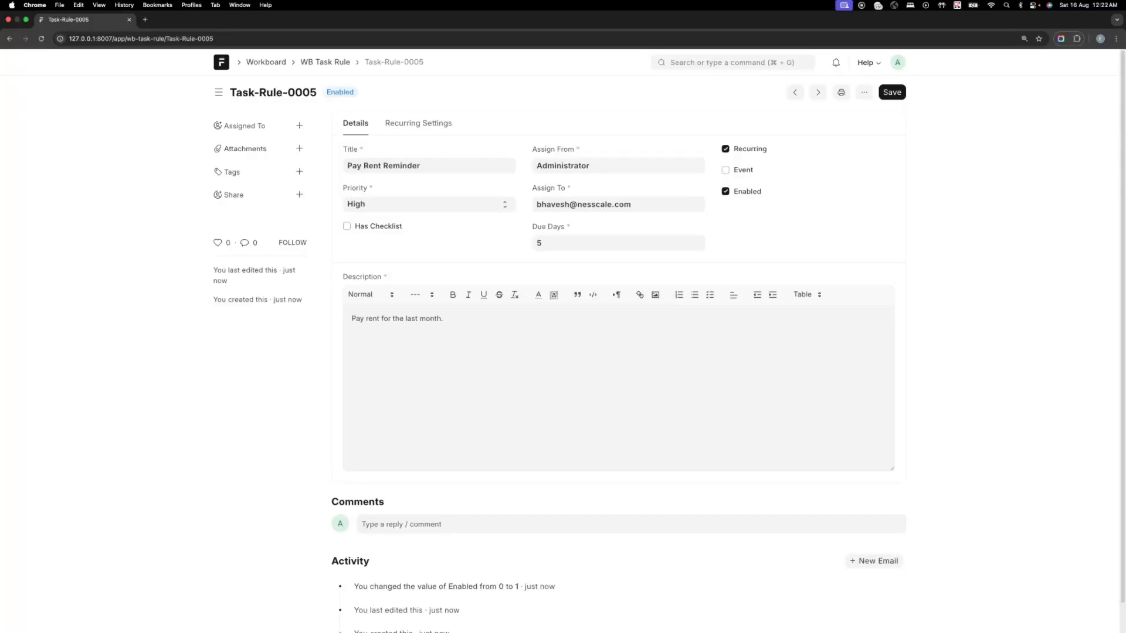
Change the rule's recurring date of month to 16 and save the rule
{"action": "left_click", "coordinate": [443, 130]}
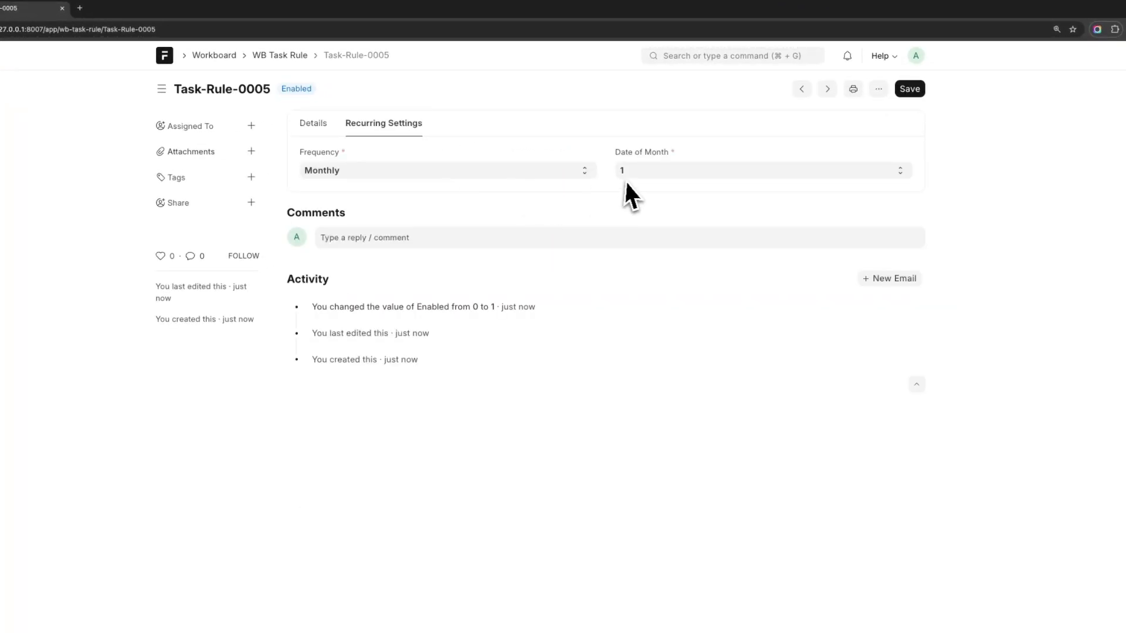
{"action": "left_click", "coordinate": [709, 176]}
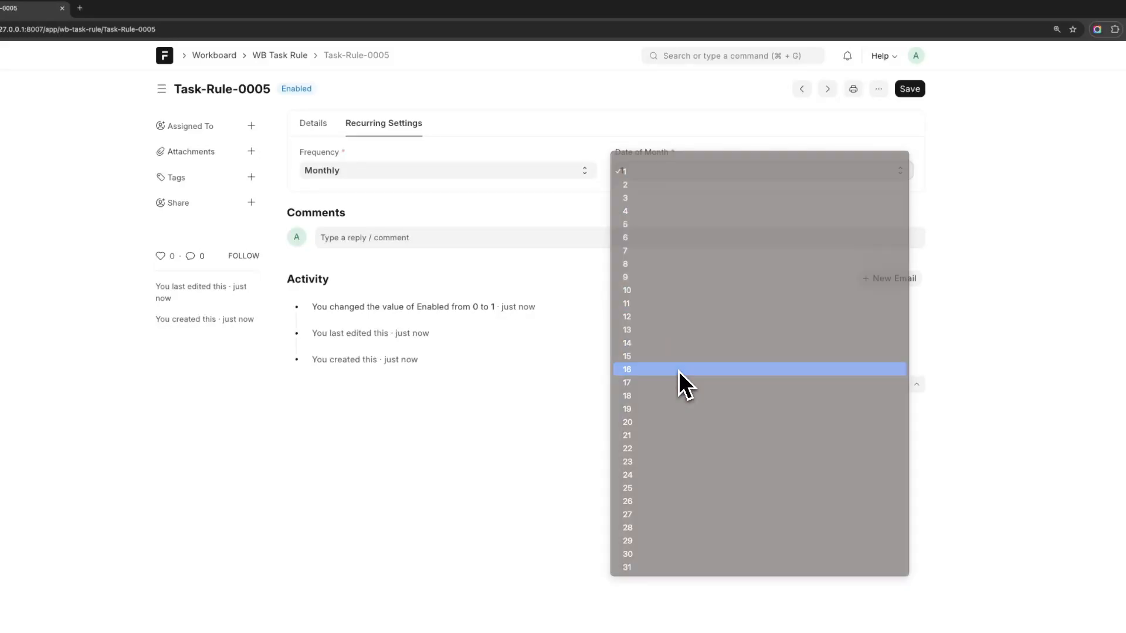
{"action": "left_click", "coordinate": [678, 370]}
{"action": "left_click", "coordinate": [910, 92]}
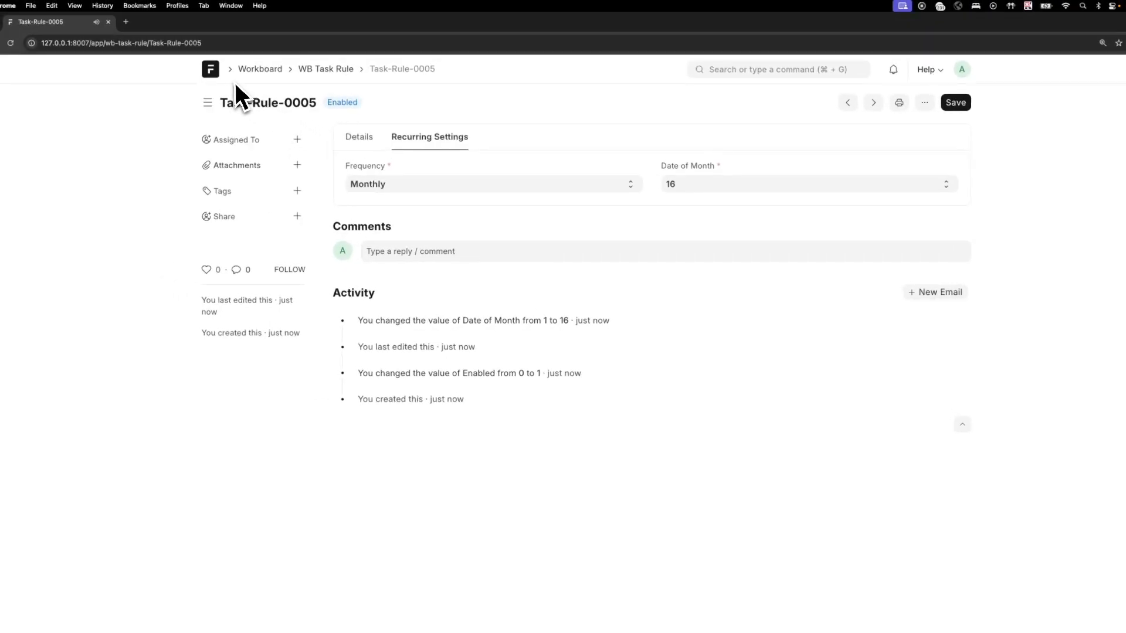
Open Workboard in a second browser tab, find the Scheduled Job Type list and open the workboard.background_jobs.trigger_daily_rules job
{"action": "left_click", "coordinate": [214, 75], "text": "super"}
{"action": "left_click", "coordinate": [185, 24]}
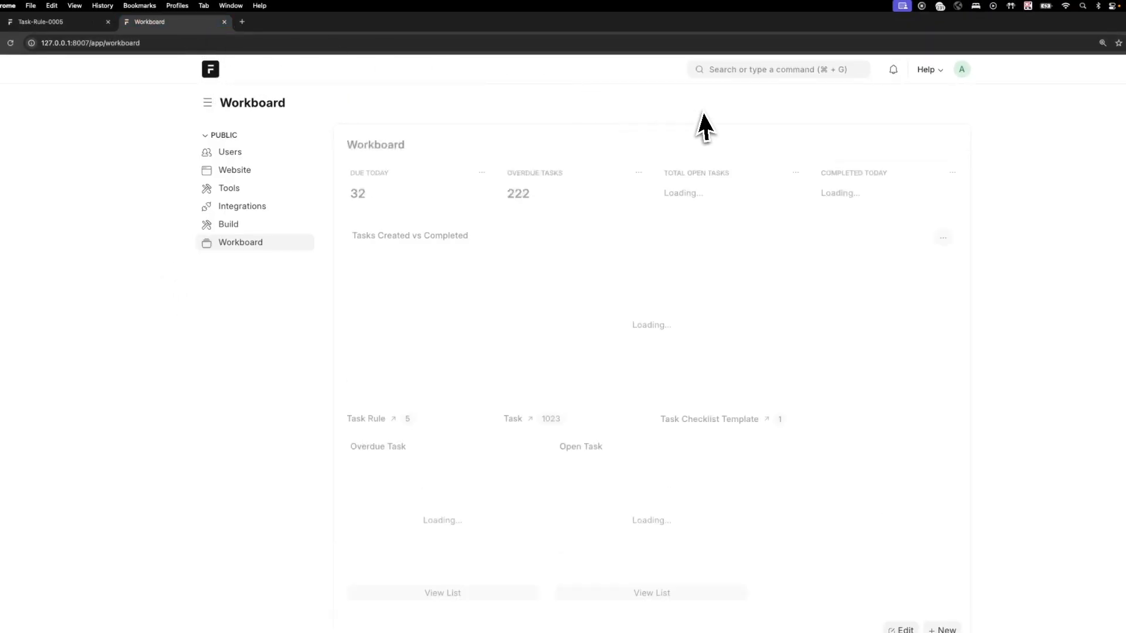
{"action": "left_click", "coordinate": [726, 75]}
{"action": "type", "text": "schedul"}
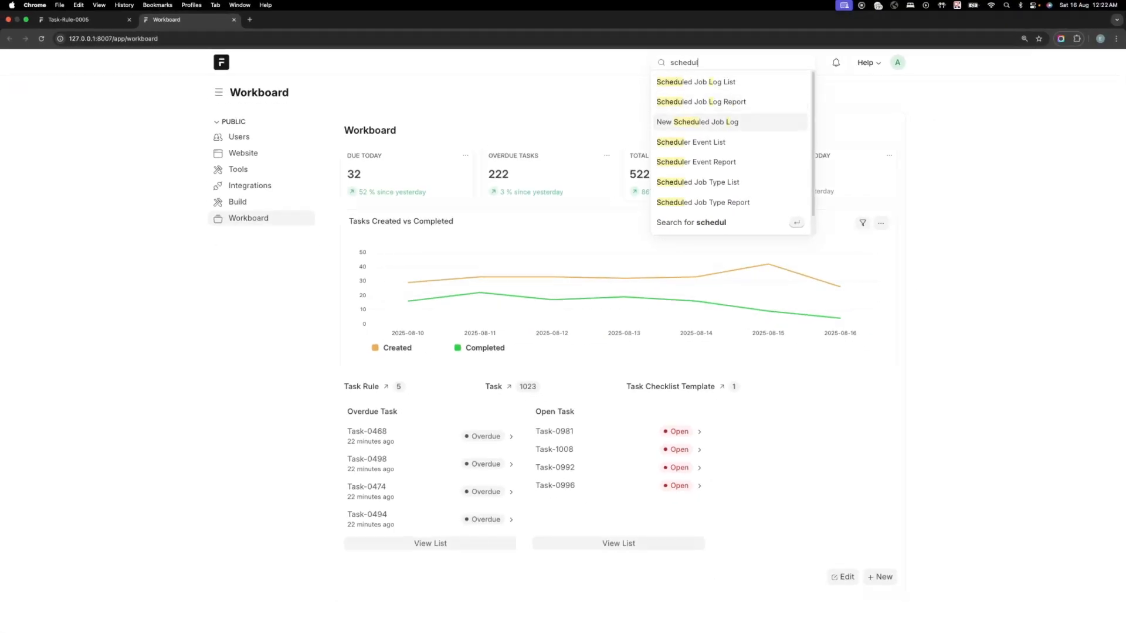
{"action": "key", "text": "Down"}
{"action": "key", "text": "Down"}
{"action": "key", "text": "Down"}
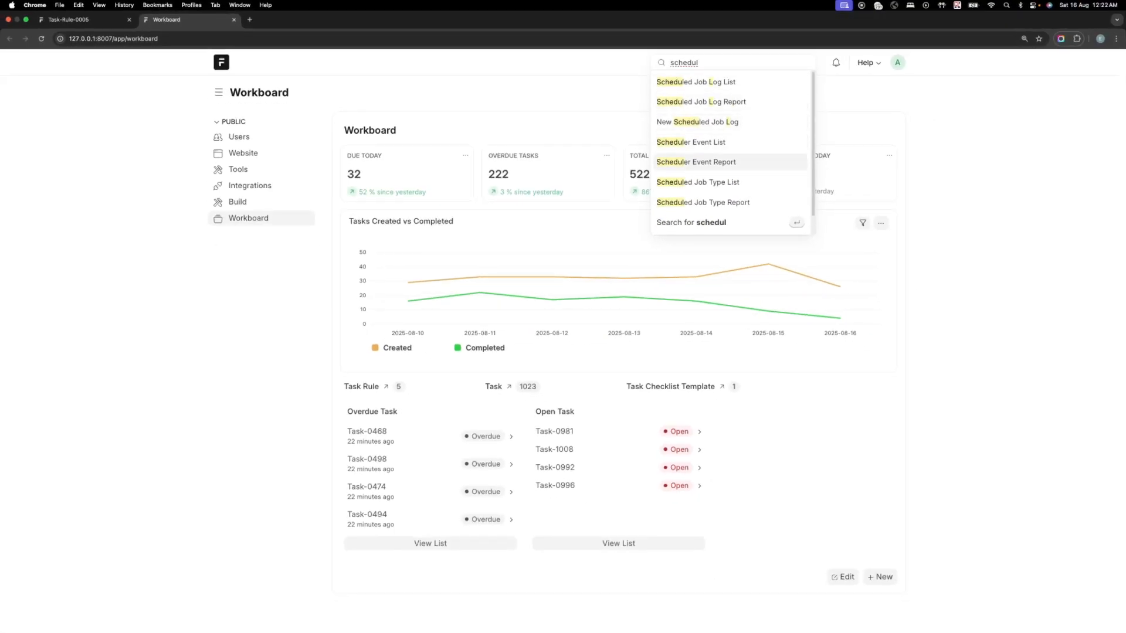
{"action": "key", "text": "Return"}
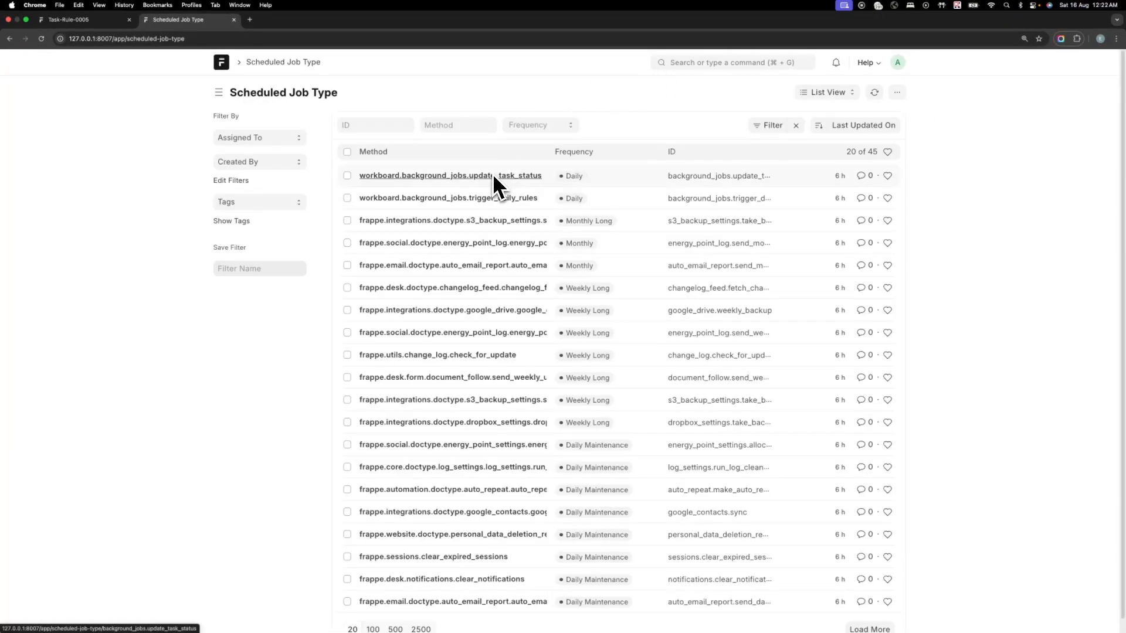
{"action": "left_click", "coordinate": [497, 198]}
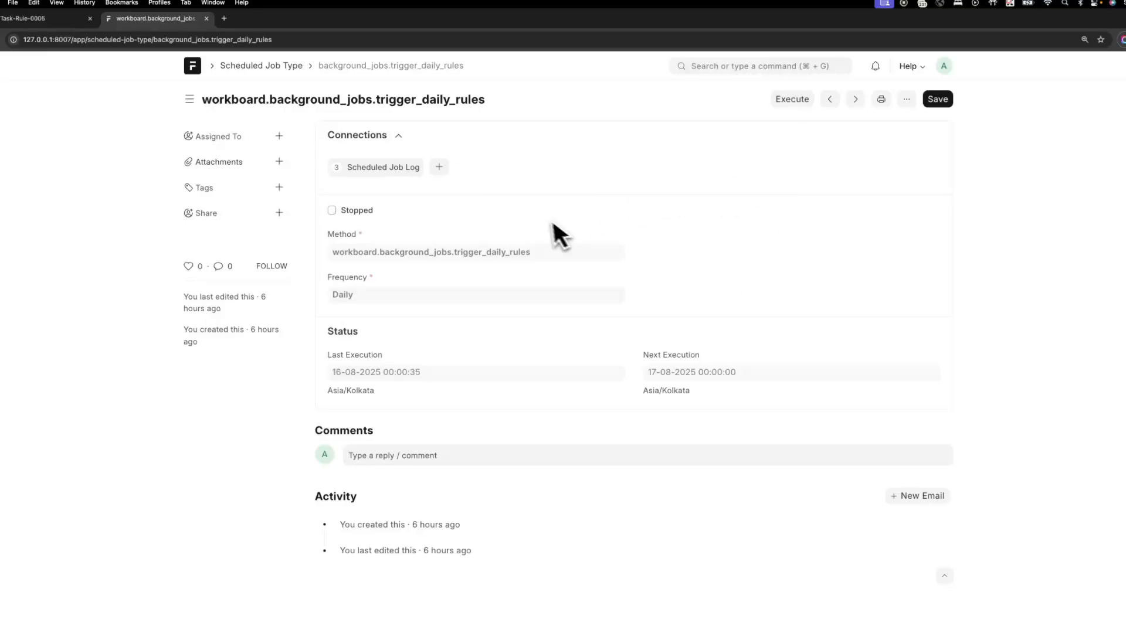
Return to the task rule's browser tab, go to the Workboard's Task list and refresh it
{"action": "left_click", "coordinate": [26, 18]}
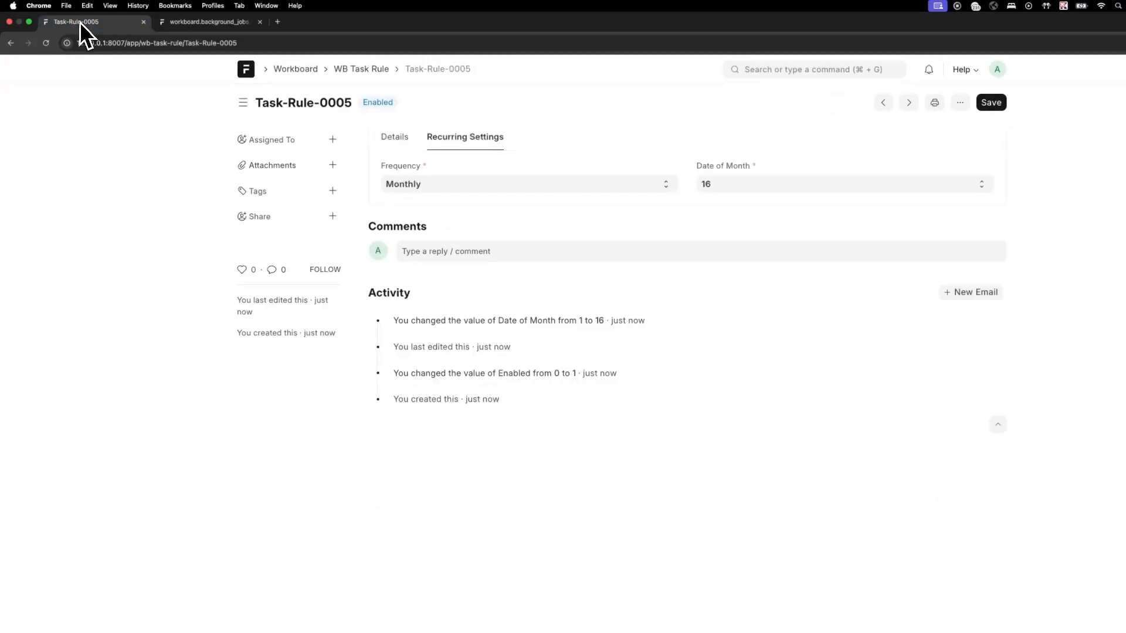
{"action": "left_click", "coordinate": [287, 72]}
{"action": "left_click", "coordinate": [557, 431]}
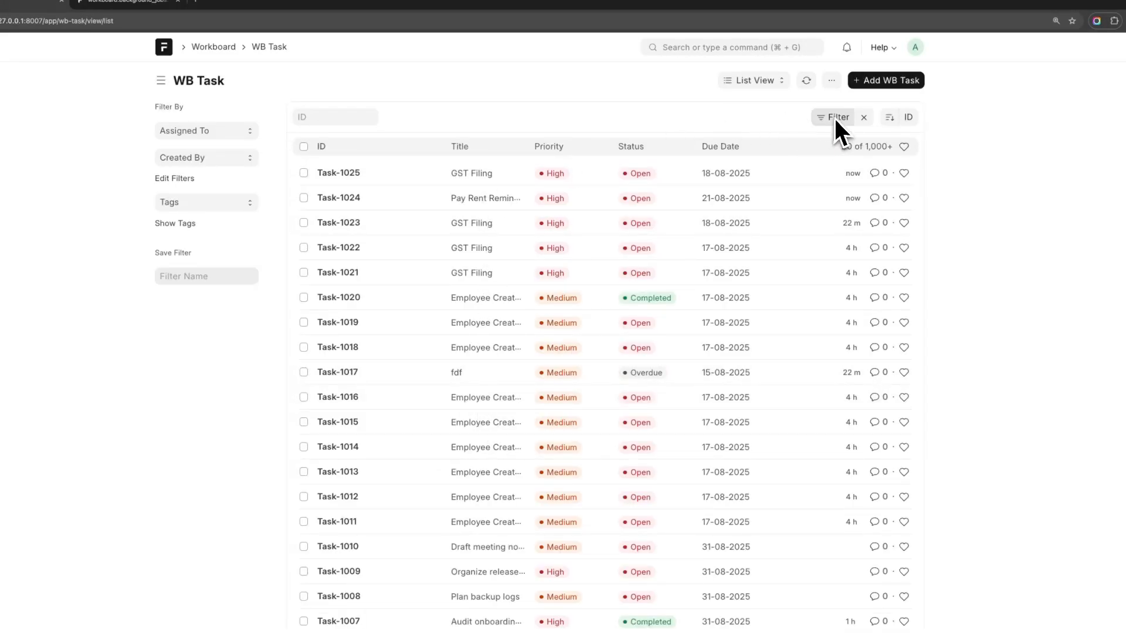
{"action": "left_click", "coordinate": [807, 82]}
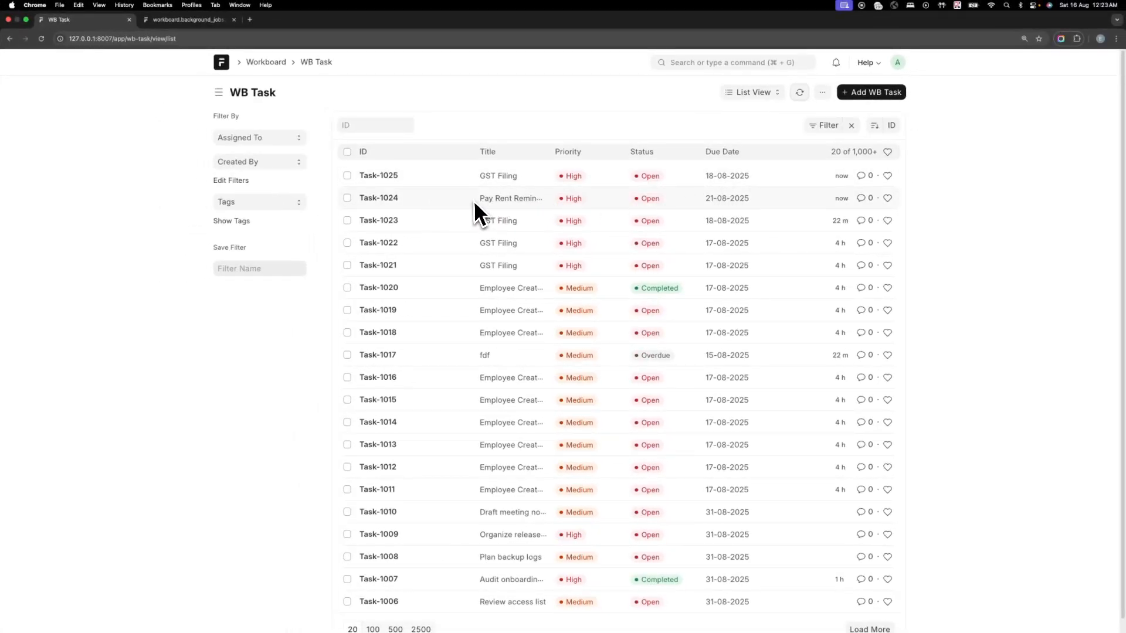
Open the generated Pay Rent Reminder task and check its due date in the calendar
{"action": "left_click", "coordinate": [384, 198]}
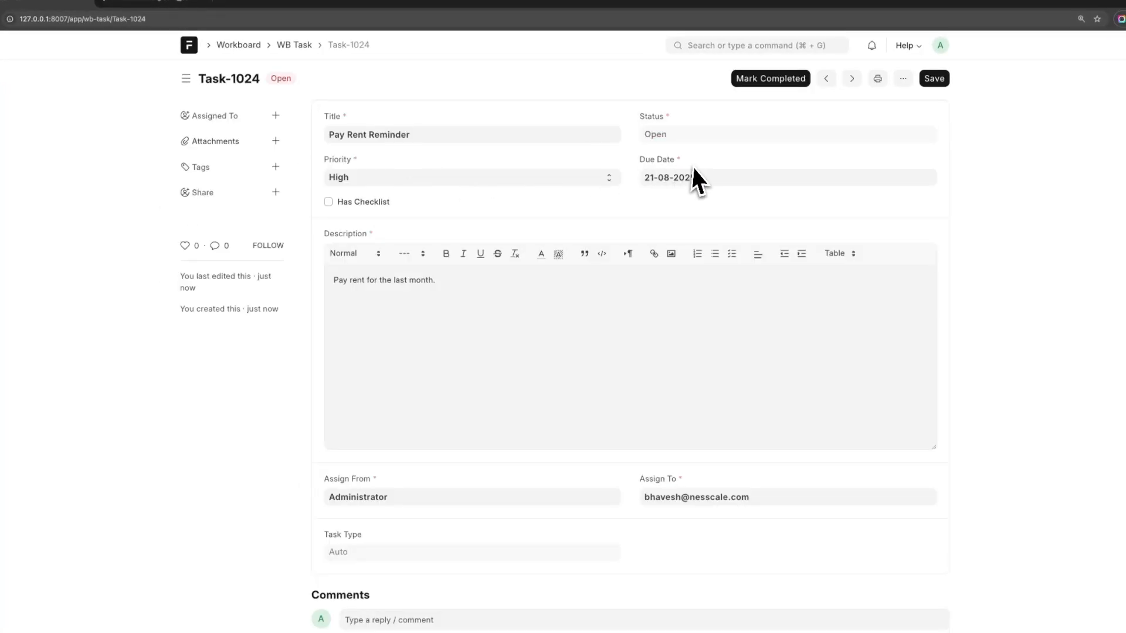
{"action": "left_click", "coordinate": [645, 177]}
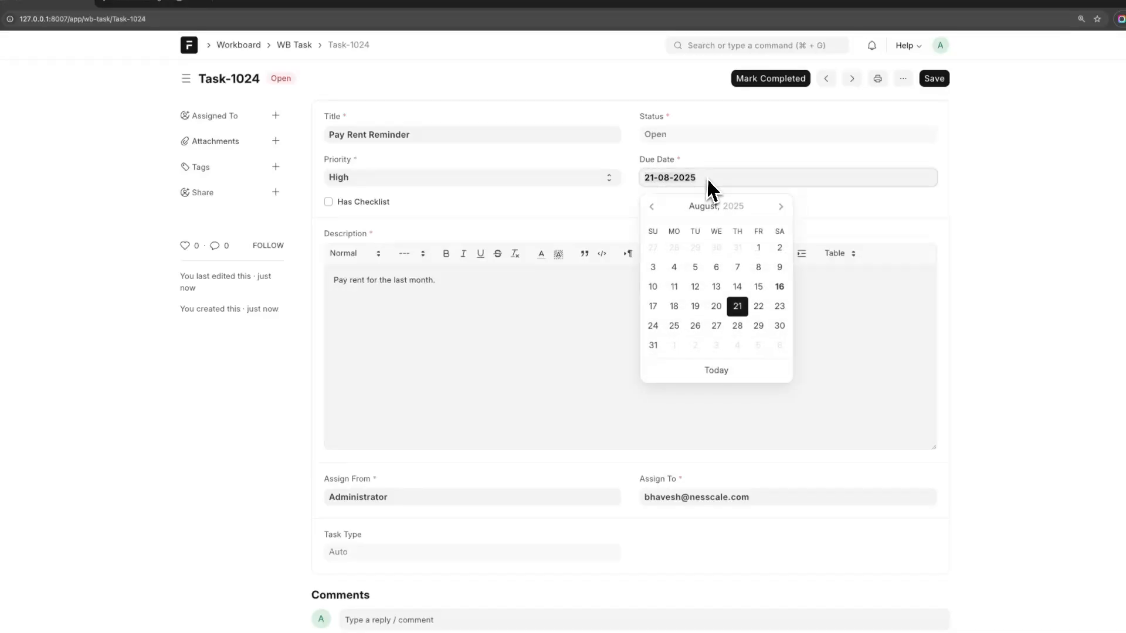
{"action": "left_click", "coordinate": [601, 206]}
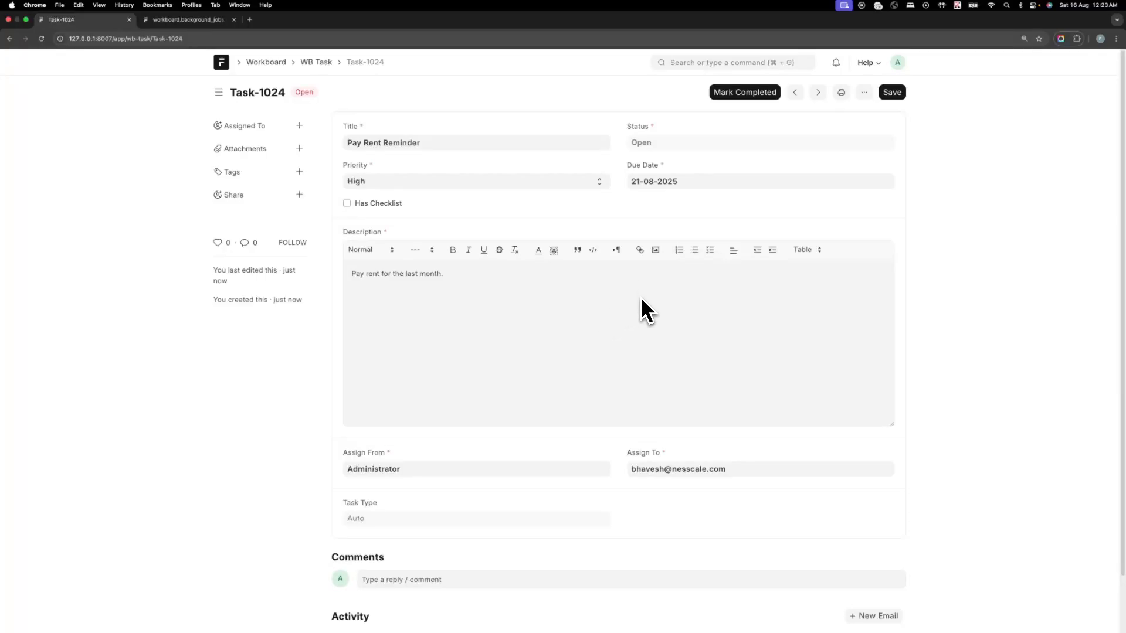
Mark the Pay Rent Reminder task as completed
{"action": "left_click", "coordinate": [740, 94]}
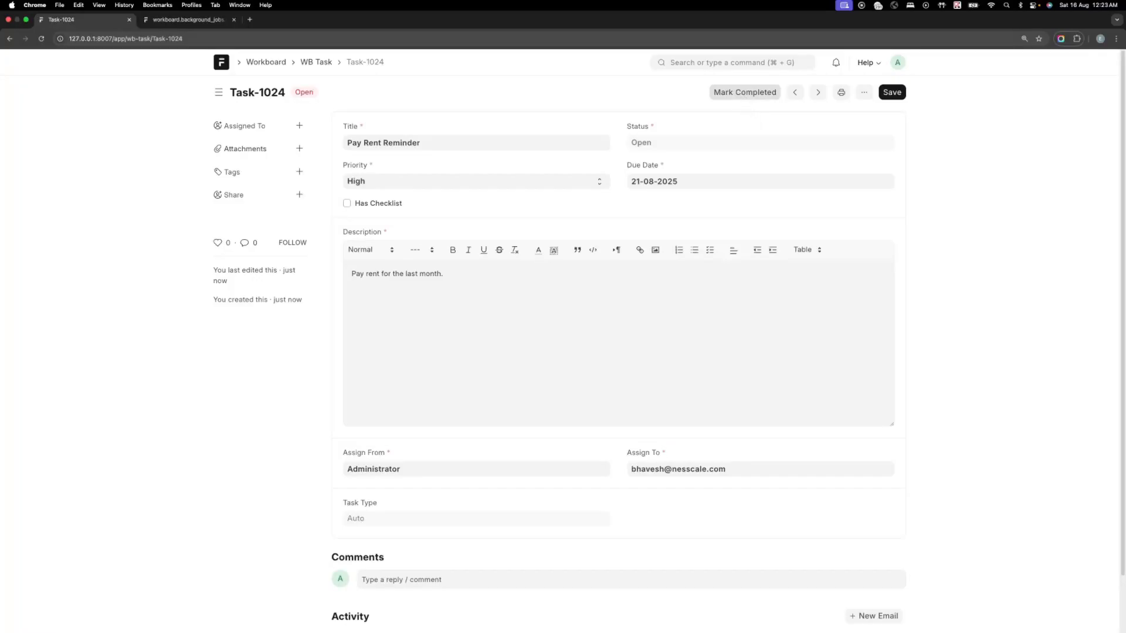
{"action": "left_click", "coordinate": [739, 95]}
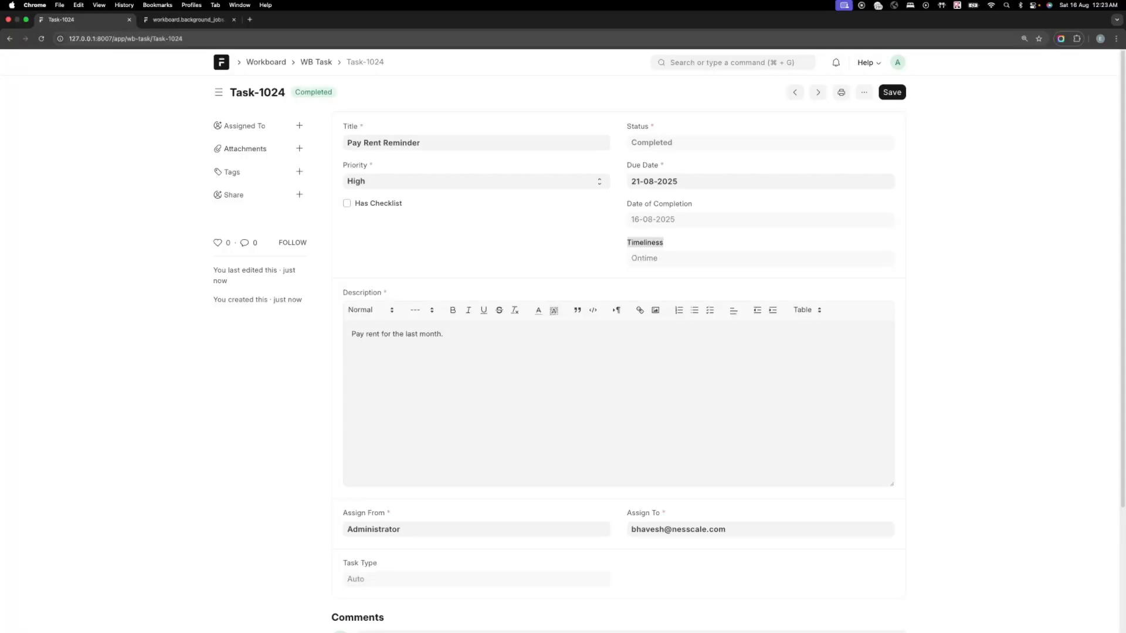
{"action": "left_click", "coordinate": [475, 283]}
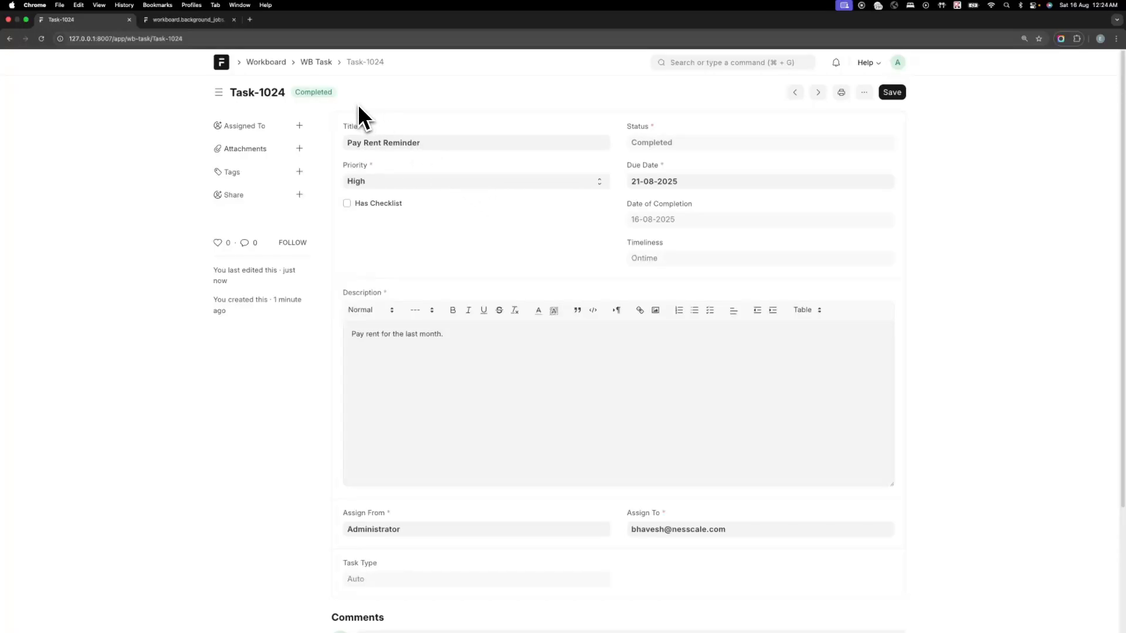
Start a new Workboard task rule titled "After User Creation Make an Employee" and set its priority to High
{"action": "left_click", "coordinate": [266, 61]}
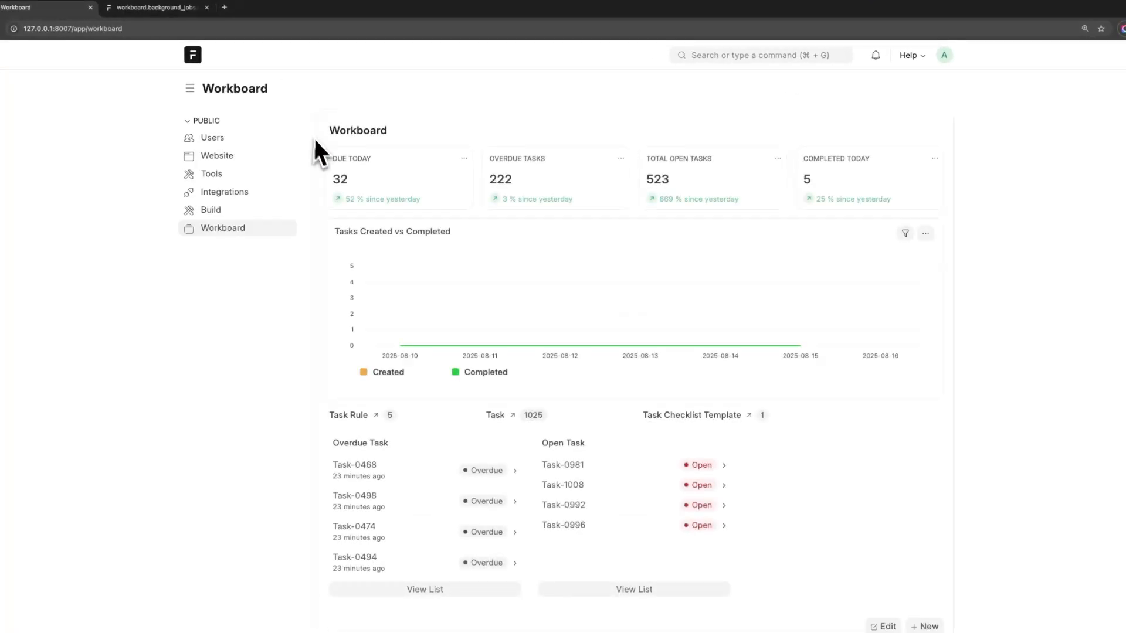
{"action": "left_click", "coordinate": [364, 417]}
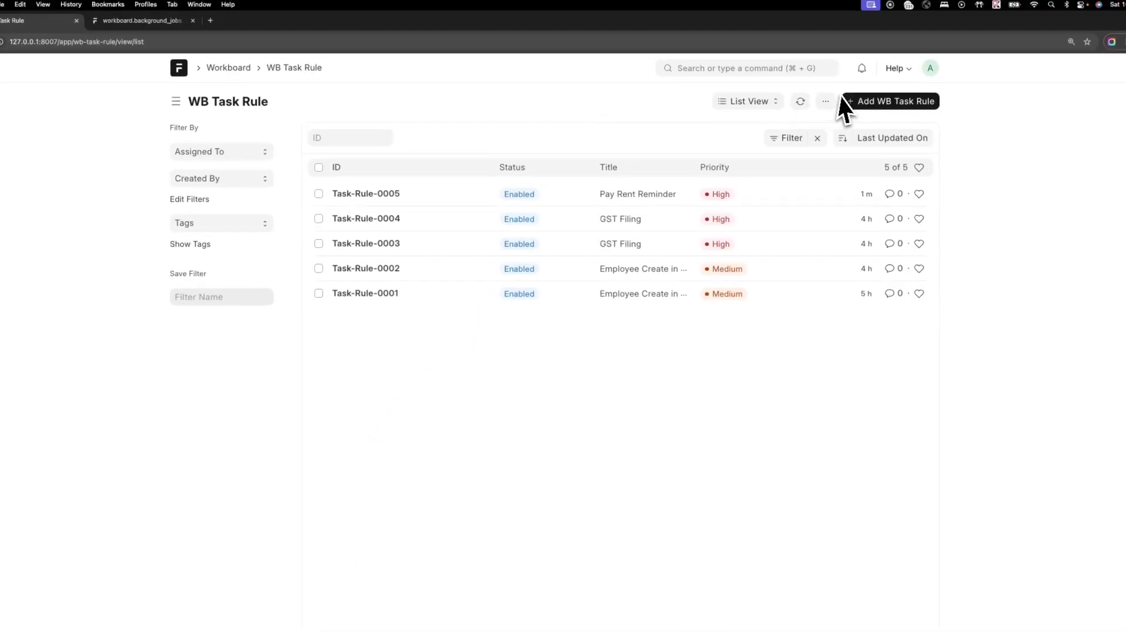
{"action": "left_click", "coordinate": [871, 93]}
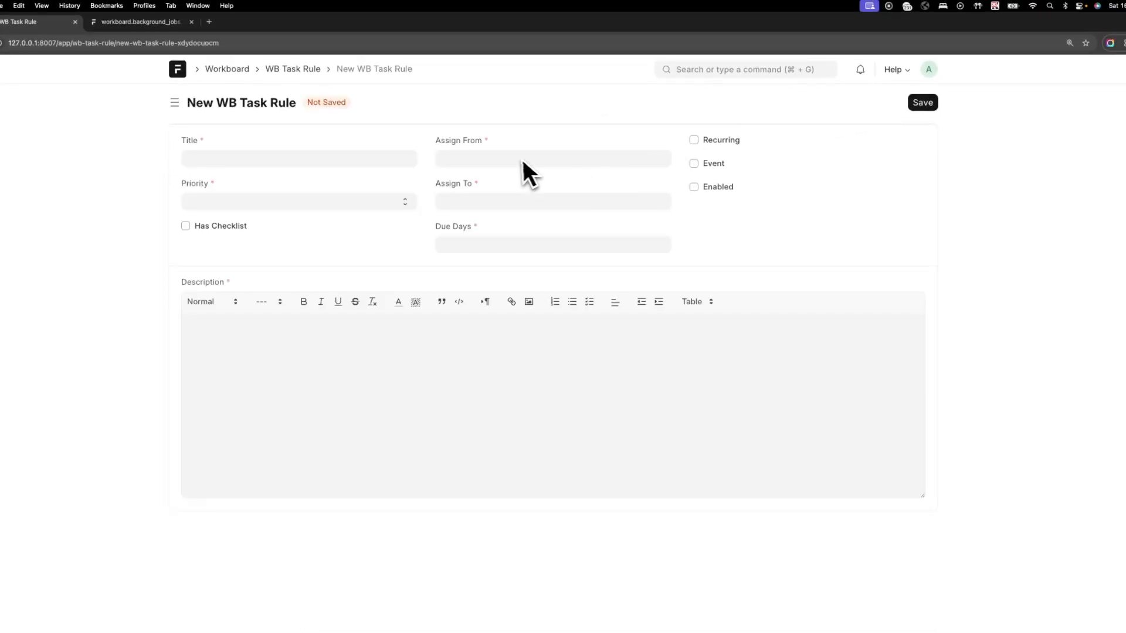
{"action": "left_click", "coordinate": [319, 157]}
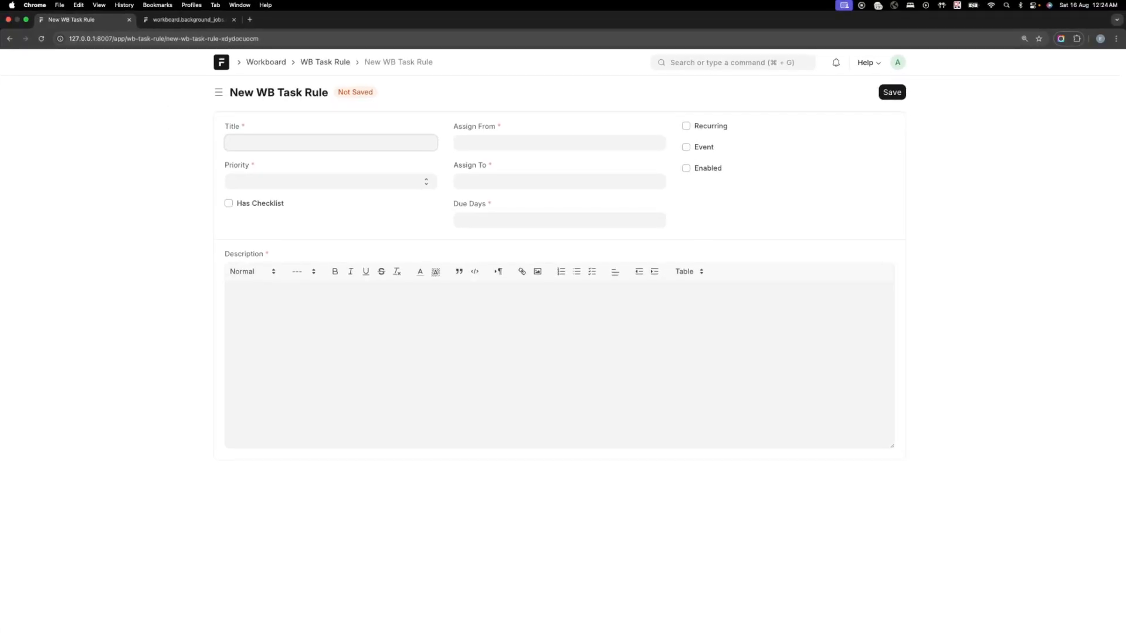
{"action": "type", "text": "After User Creation Make an Employee"}
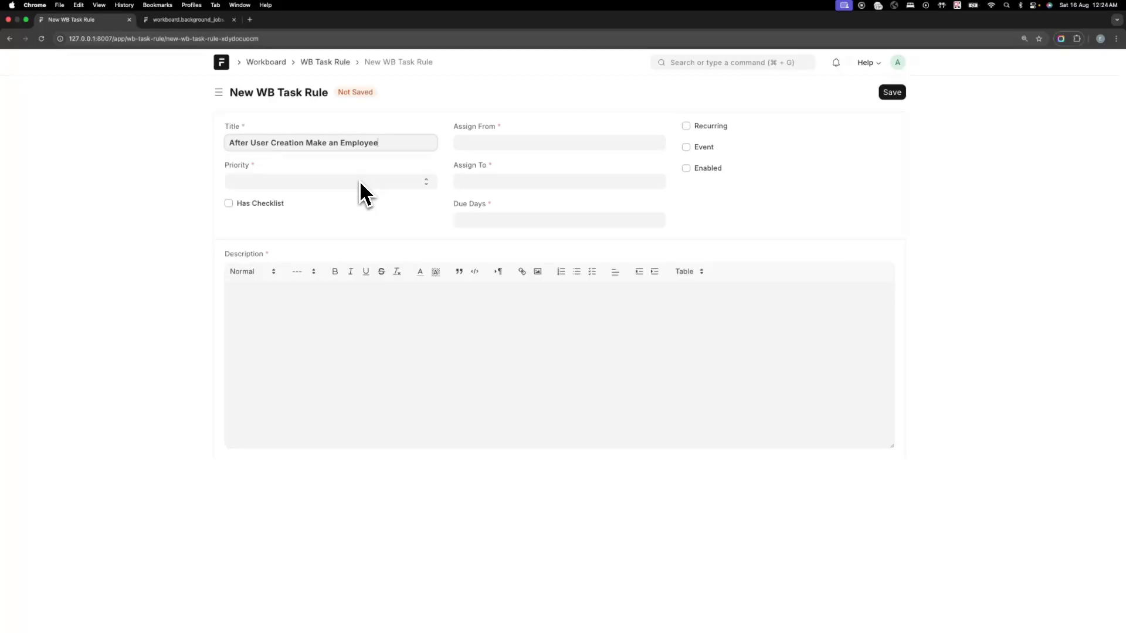
{"action": "left_click", "coordinate": [360, 180]}
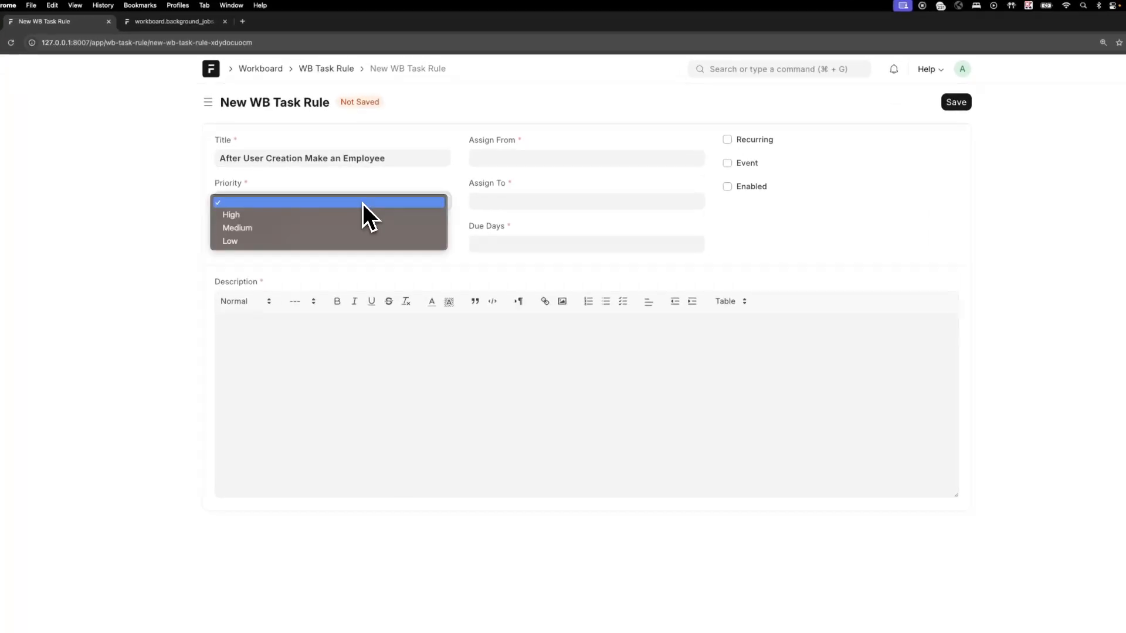
{"action": "left_click", "coordinate": [360, 215]}
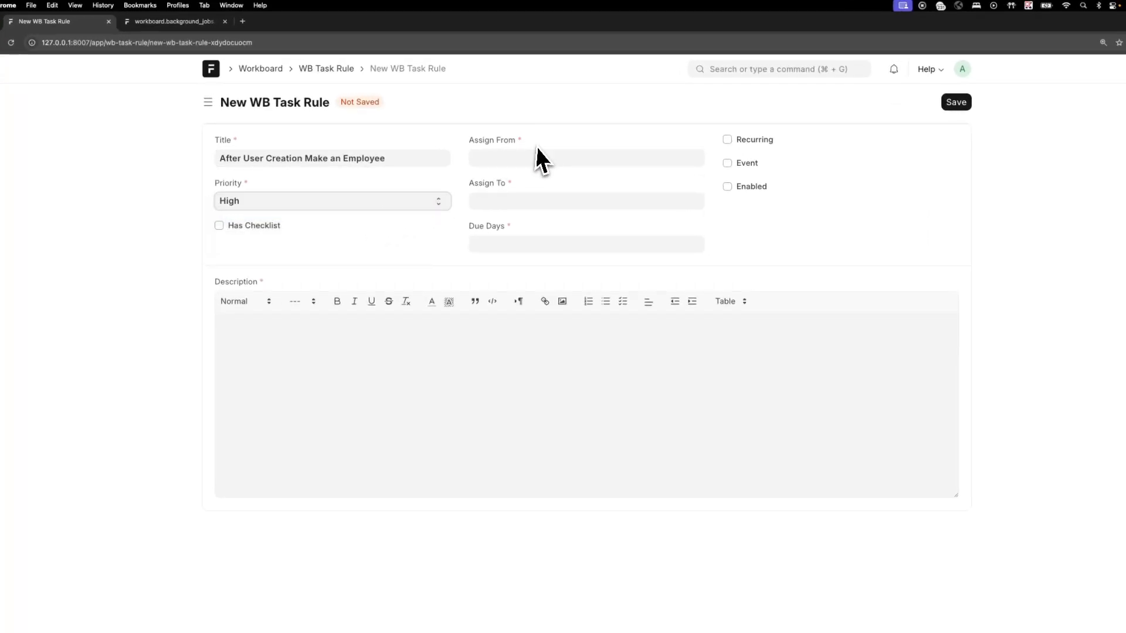
Choose the users for the rule's Assign From and Assign To fields and set Due Days to 1
{"action": "left_click", "coordinate": [527, 162]}
{"action": "scroll", "coordinate": [532, 229], "scroll_direction": "down", "scroll_amount": 1}
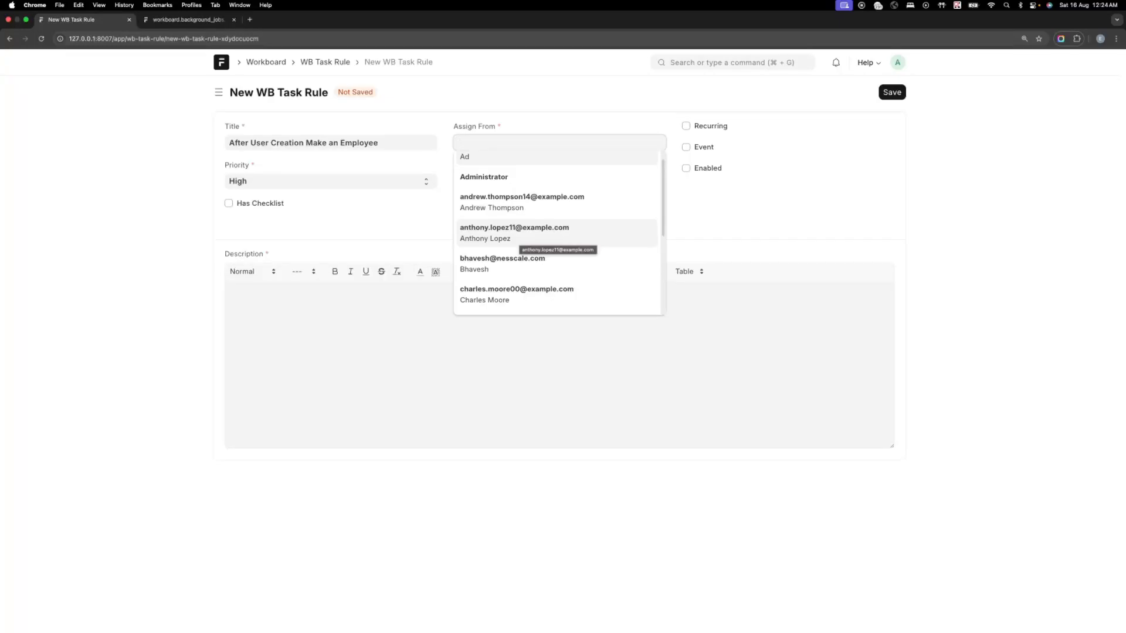
{"action": "left_click", "coordinate": [513, 209]}
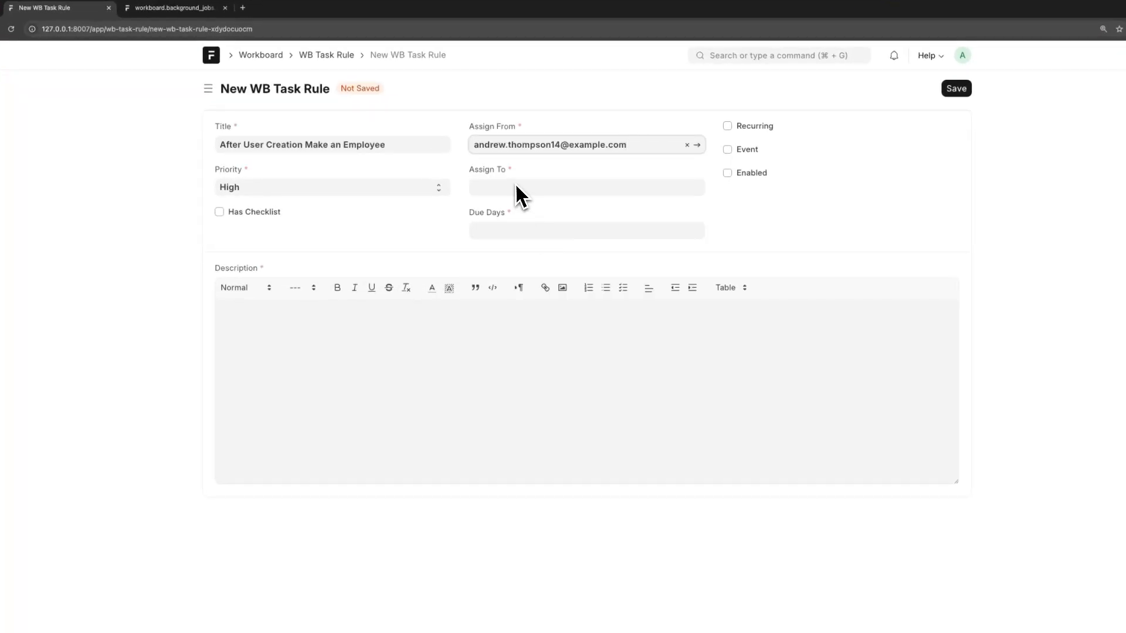
{"action": "left_click", "coordinate": [516, 186]}
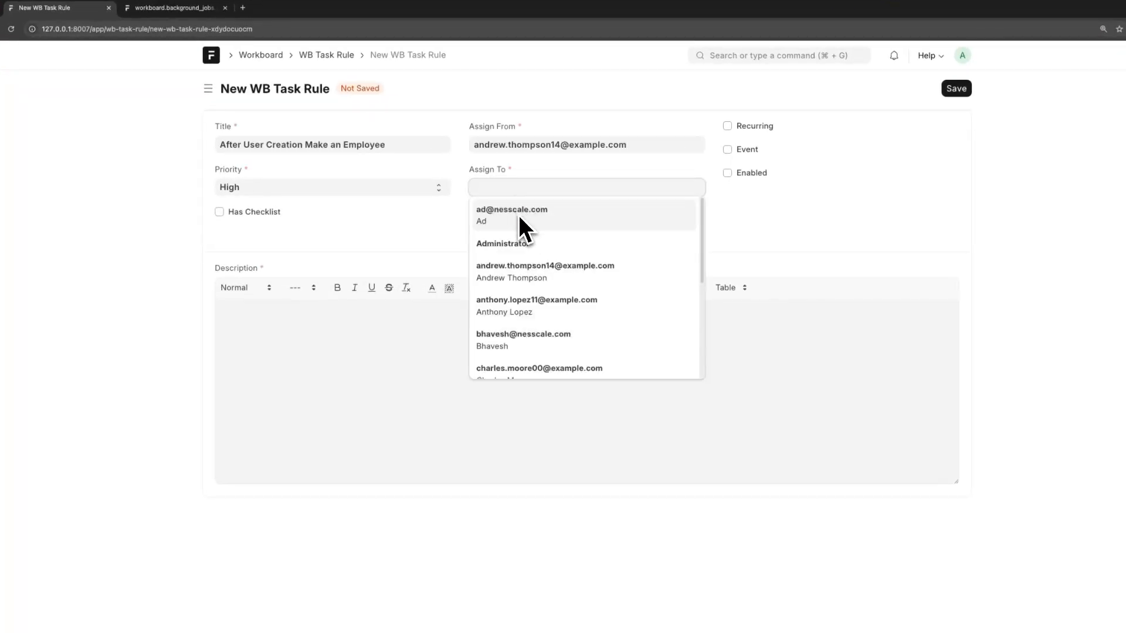
{"action": "type", "text": "bhavesh"}
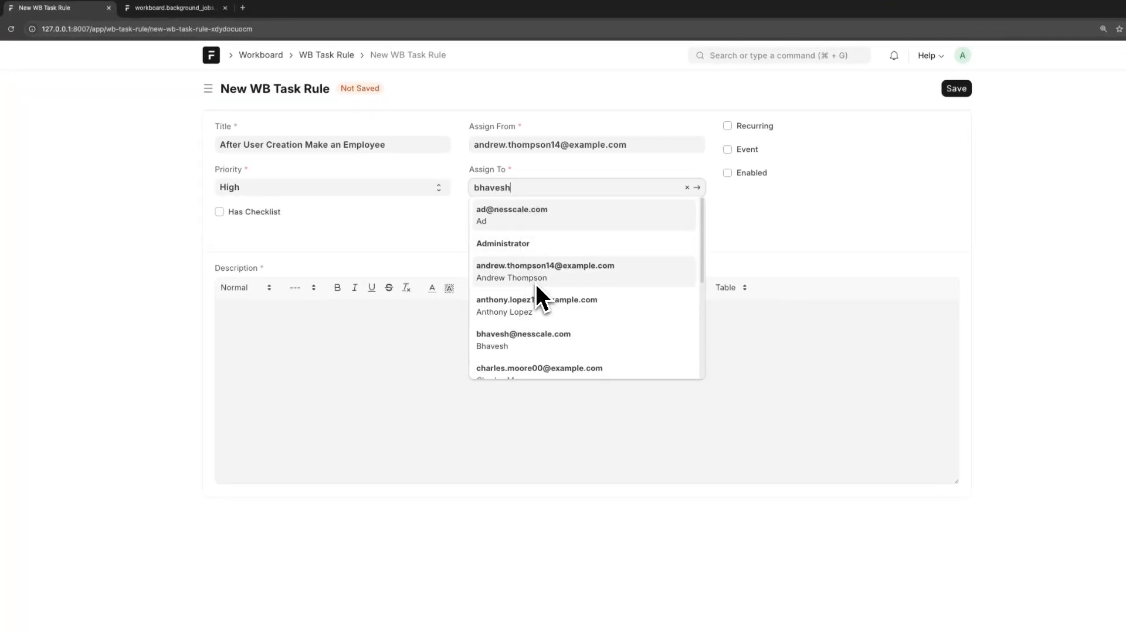
{"action": "left_click", "coordinate": [526, 223]}
{"action": "left_click", "coordinate": [499, 231]}
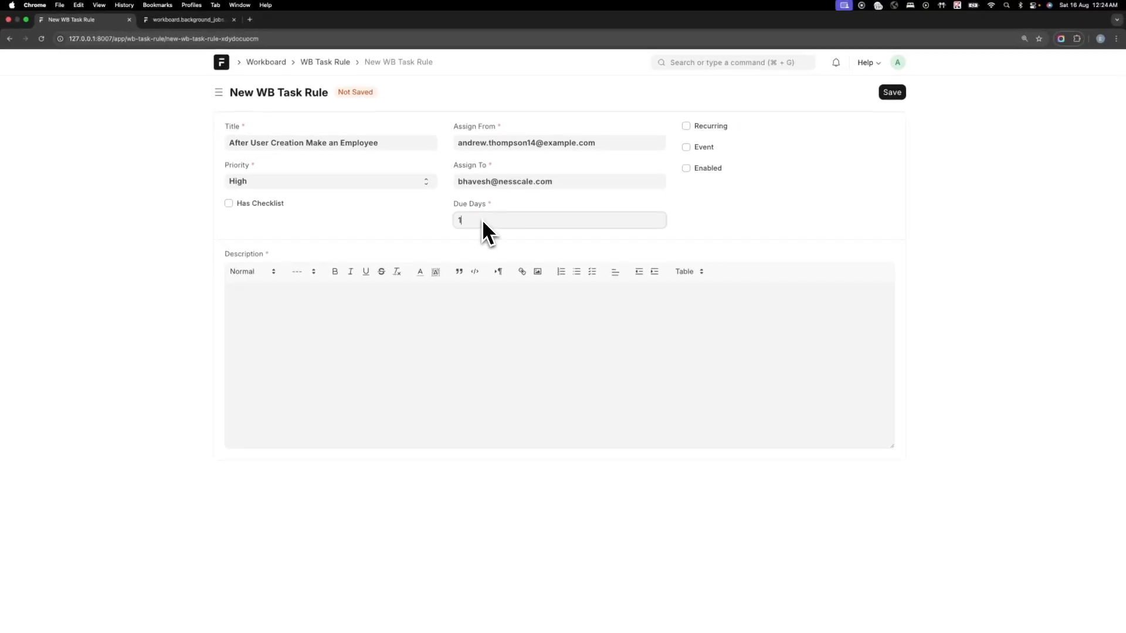
{"action": "left_click", "coordinate": [277, 202]}
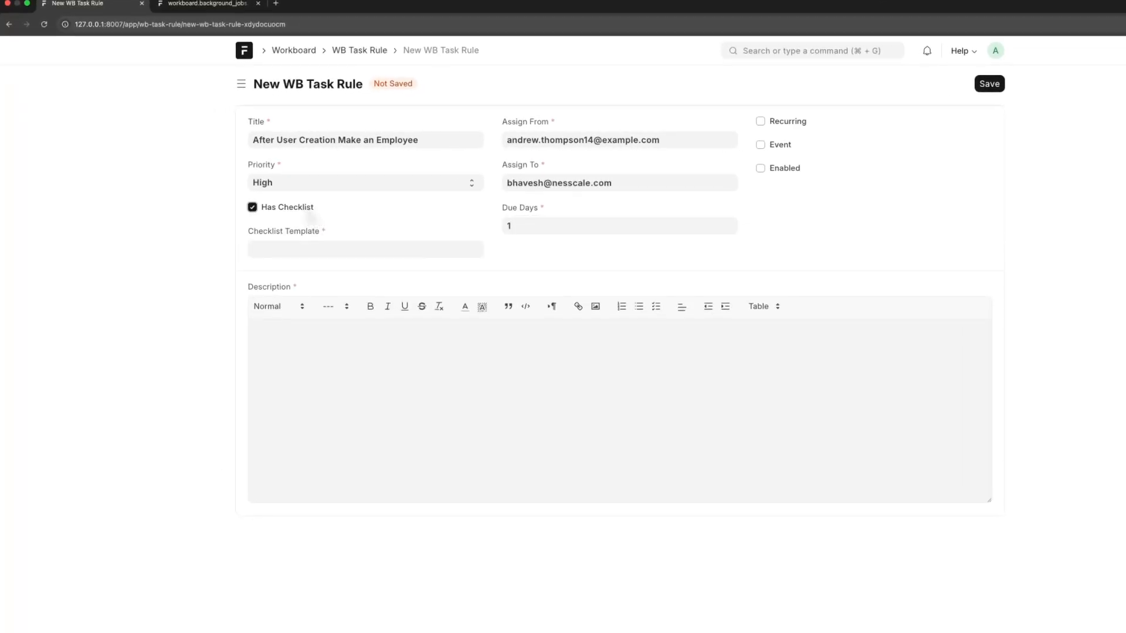
{"action": "left_click", "coordinate": [325, 249]}
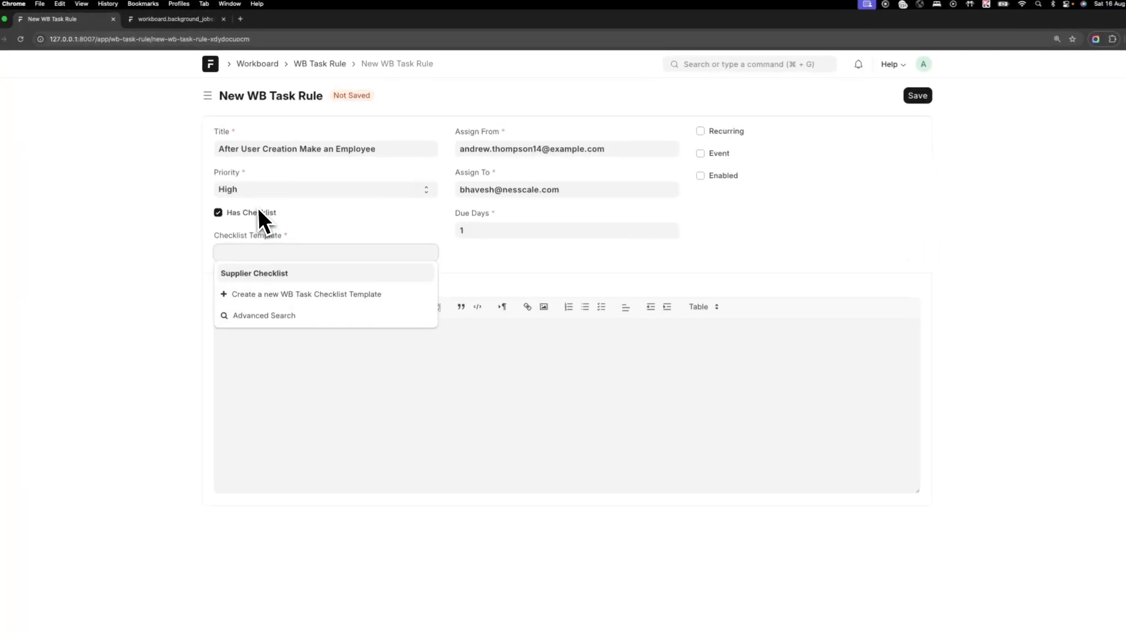
{"action": "left_click", "coordinate": [259, 211]}
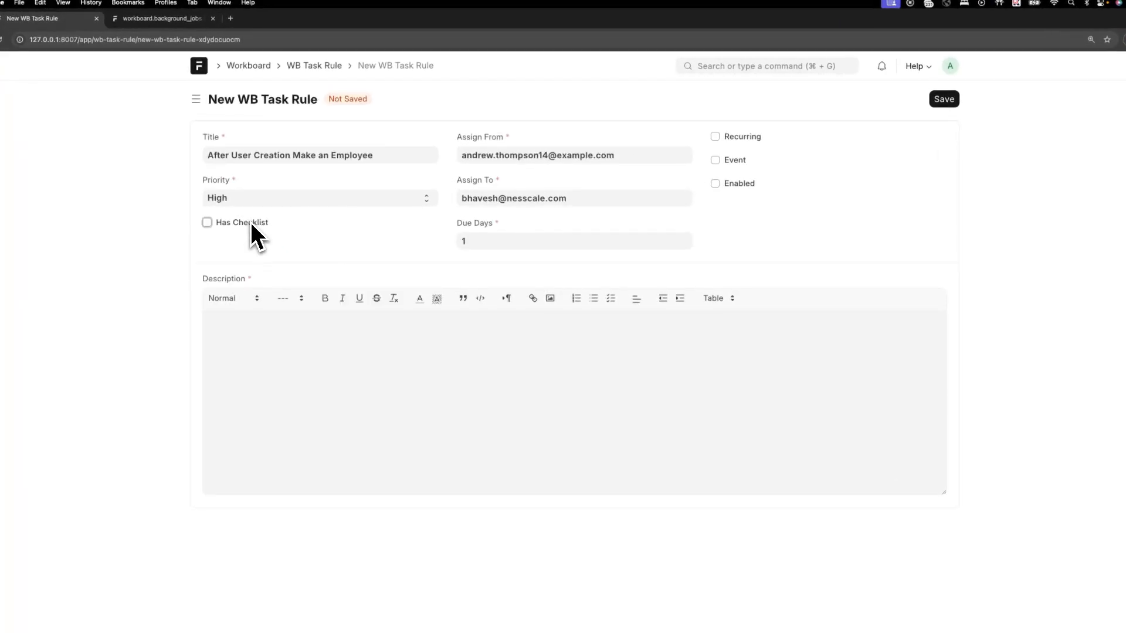
Make the rule event-based, with User as the reference doctype and New as the Based On trigger
{"action": "left_click", "coordinate": [737, 161]}
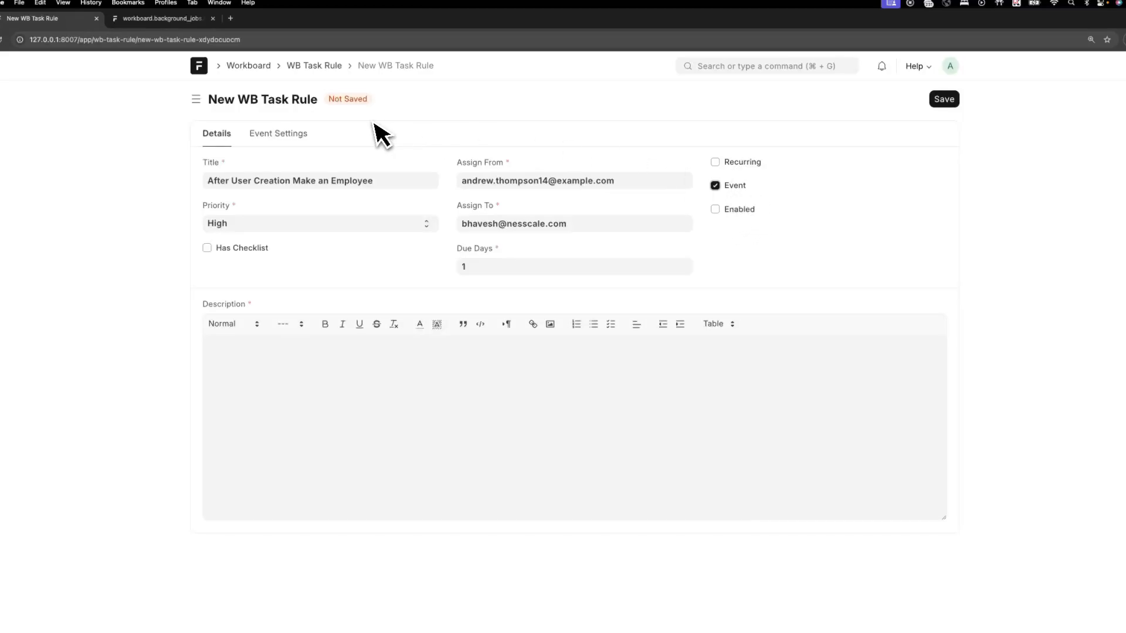
{"action": "left_click", "coordinate": [302, 135]}
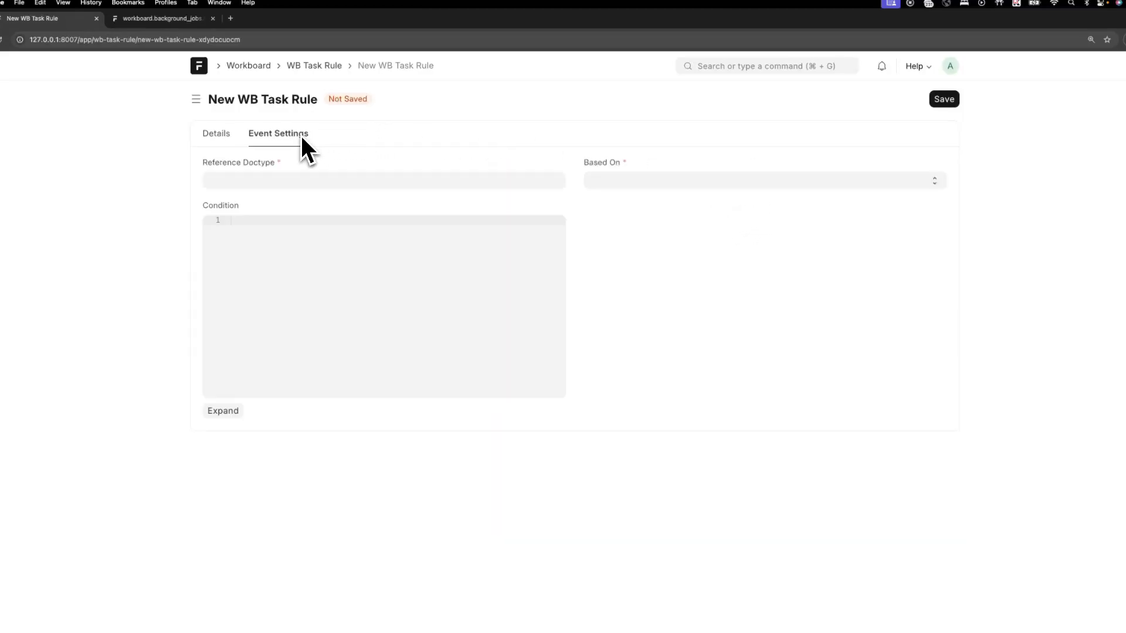
{"action": "left_click", "coordinate": [308, 183]}
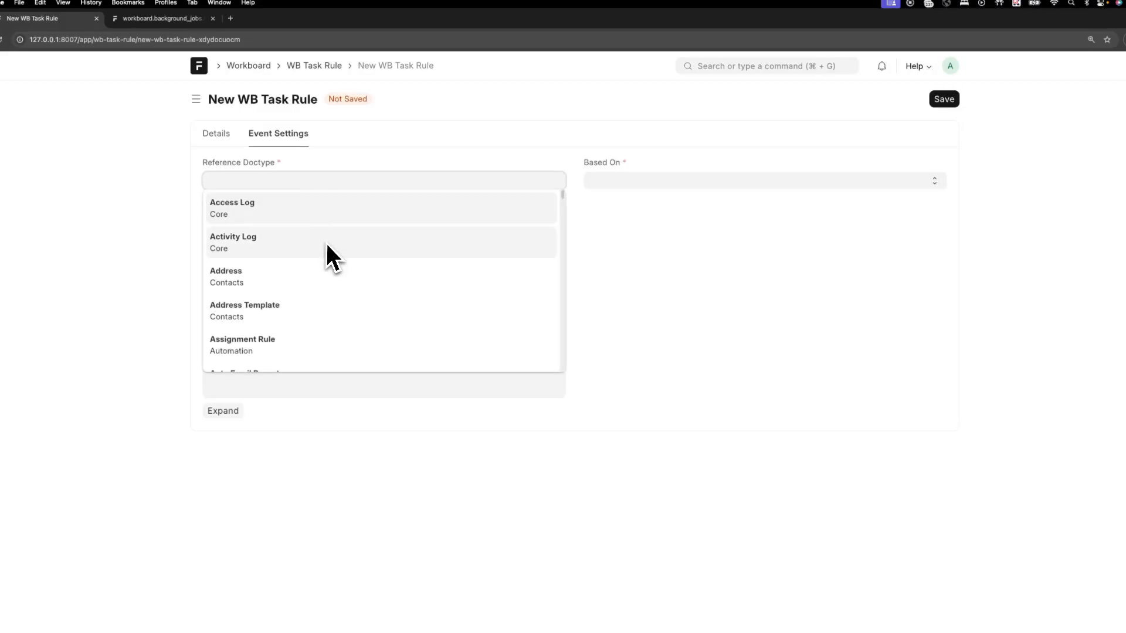
{"action": "type", "text": "User"}
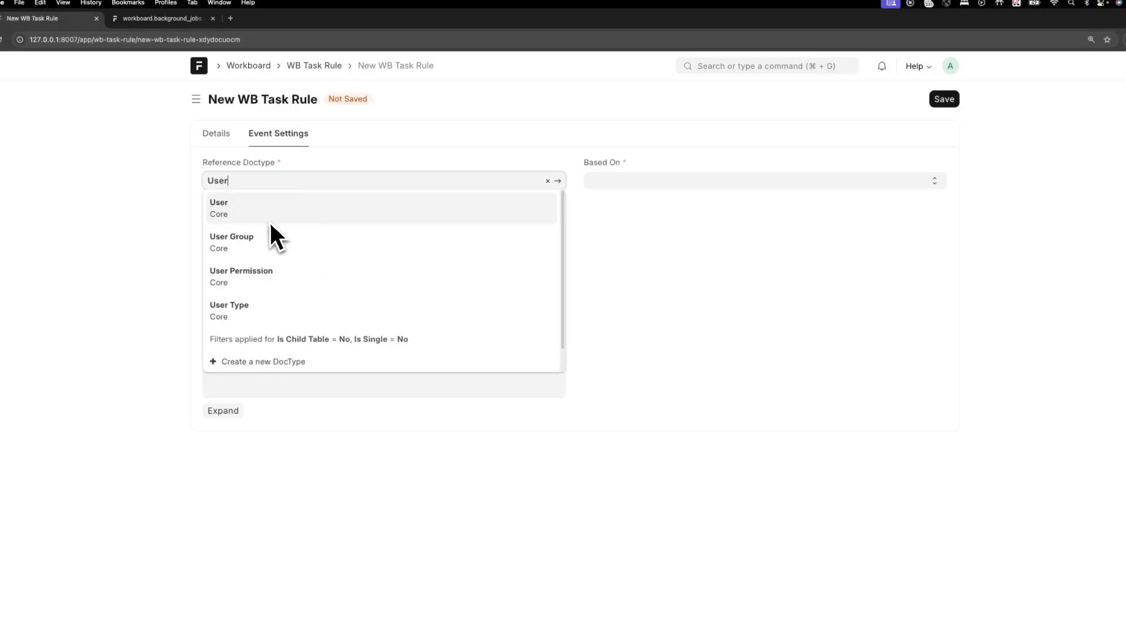
{"action": "left_click", "coordinate": [262, 212]}
{"action": "left_click", "coordinate": [580, 221]}
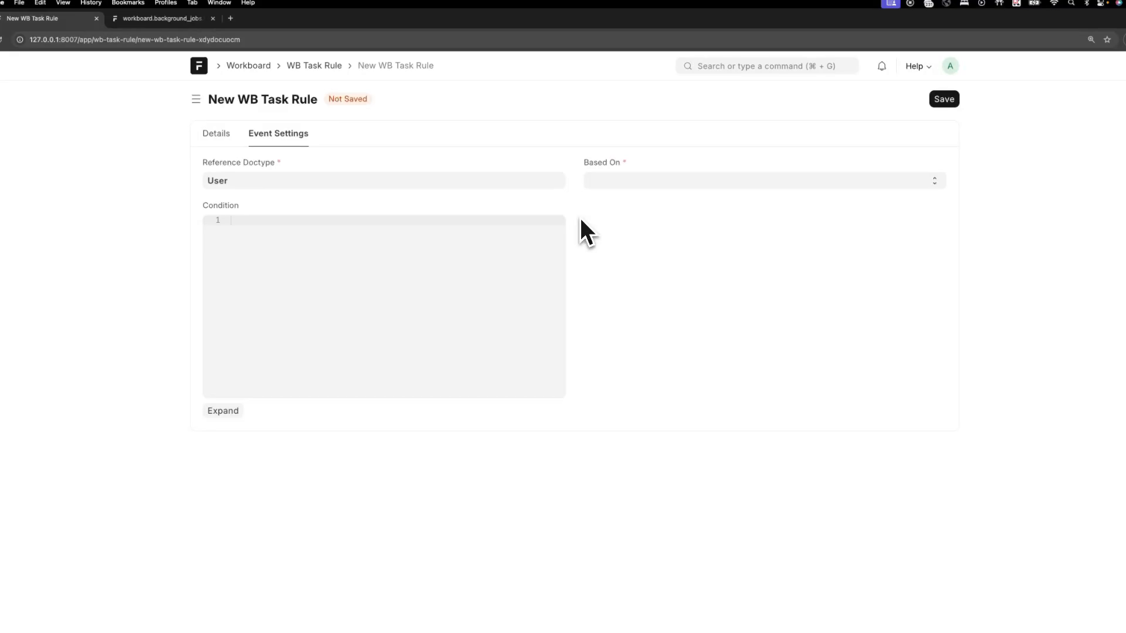
{"action": "left_click", "coordinate": [678, 180]}
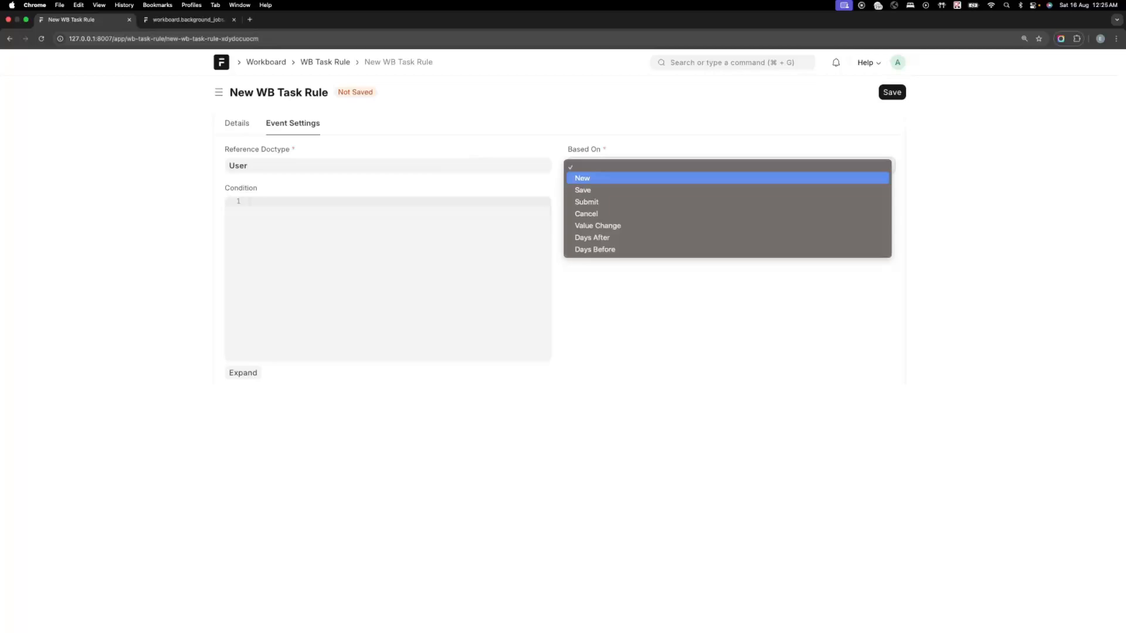
{"action": "left_click", "coordinate": [655, 179]}
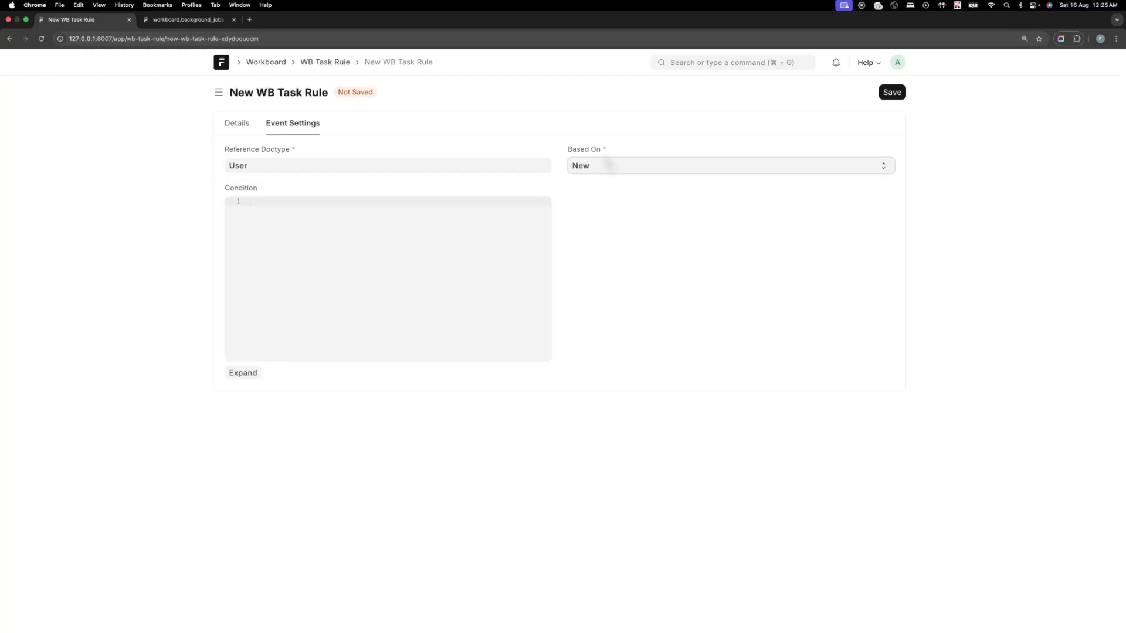
Add the description "Test Task" to the rule, enable it and save it
{"action": "left_click", "coordinate": [895, 92]}
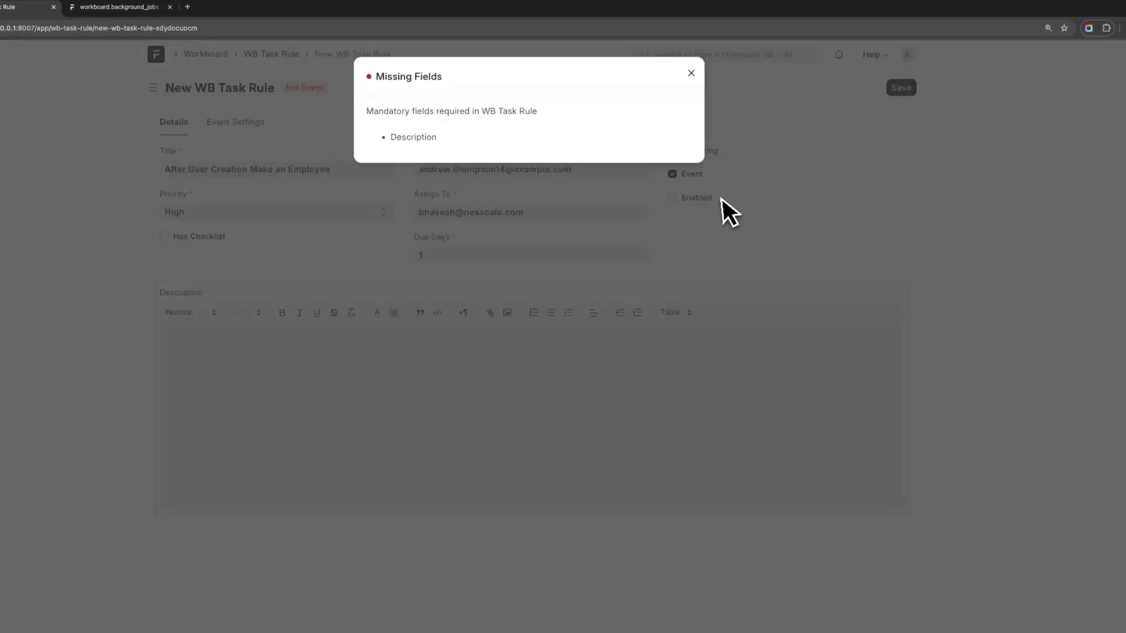
{"action": "left_click", "coordinate": [723, 198]}
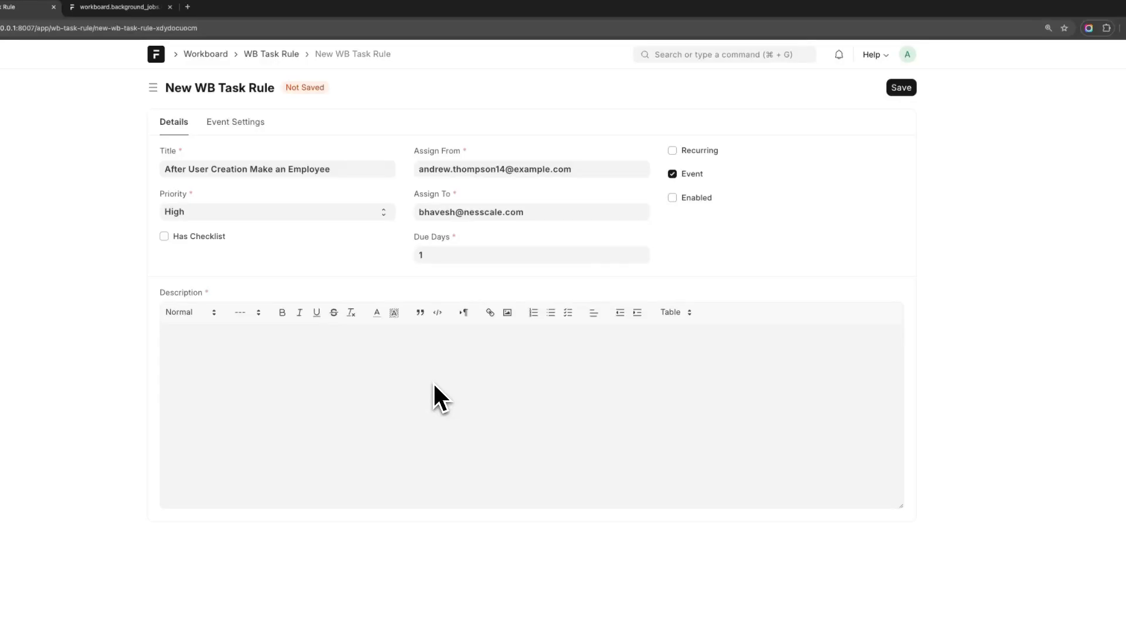
{"action": "left_click", "coordinate": [438, 399]}
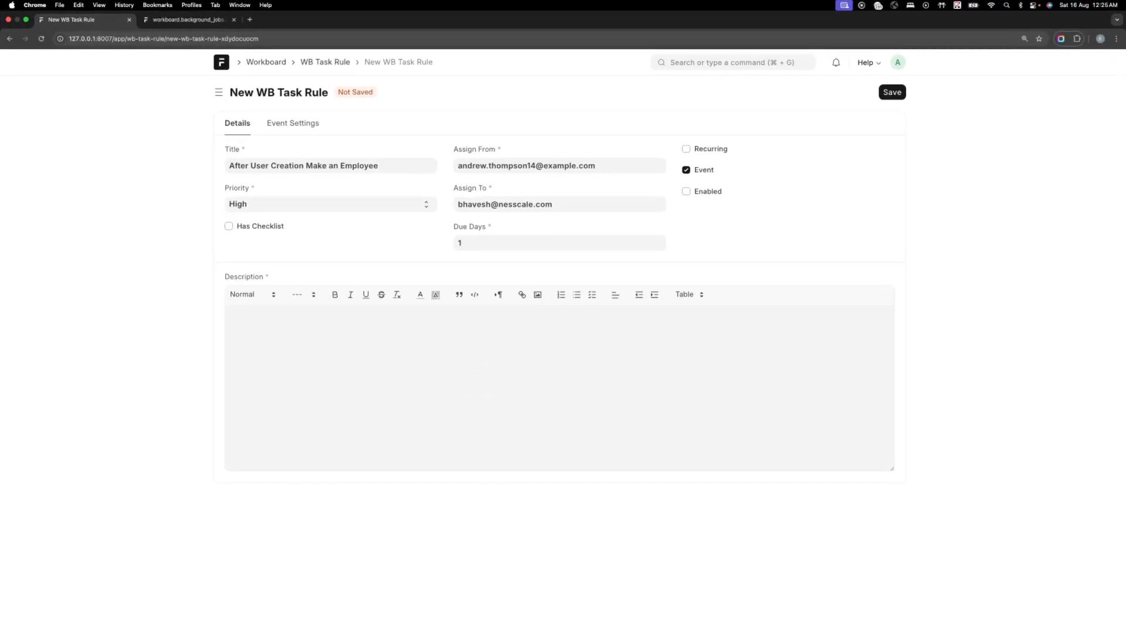
{"action": "type", "text": "Test Task"}
{"action": "left_click", "coordinate": [890, 102]}
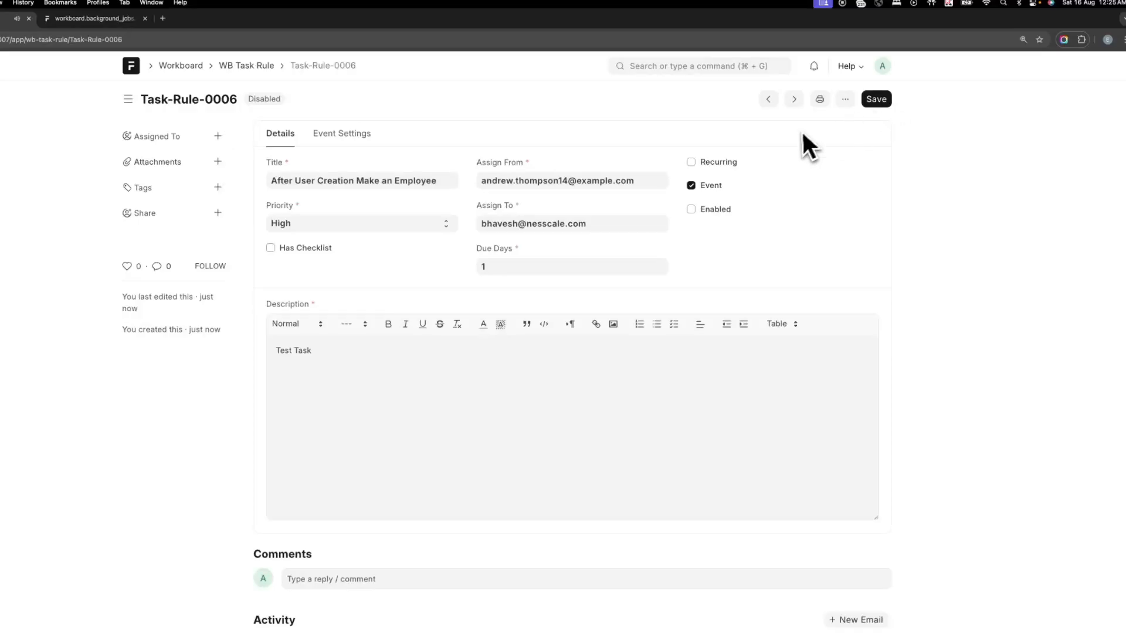
{"action": "left_click", "coordinate": [707, 210]}
{"action": "left_click", "coordinate": [879, 98]}
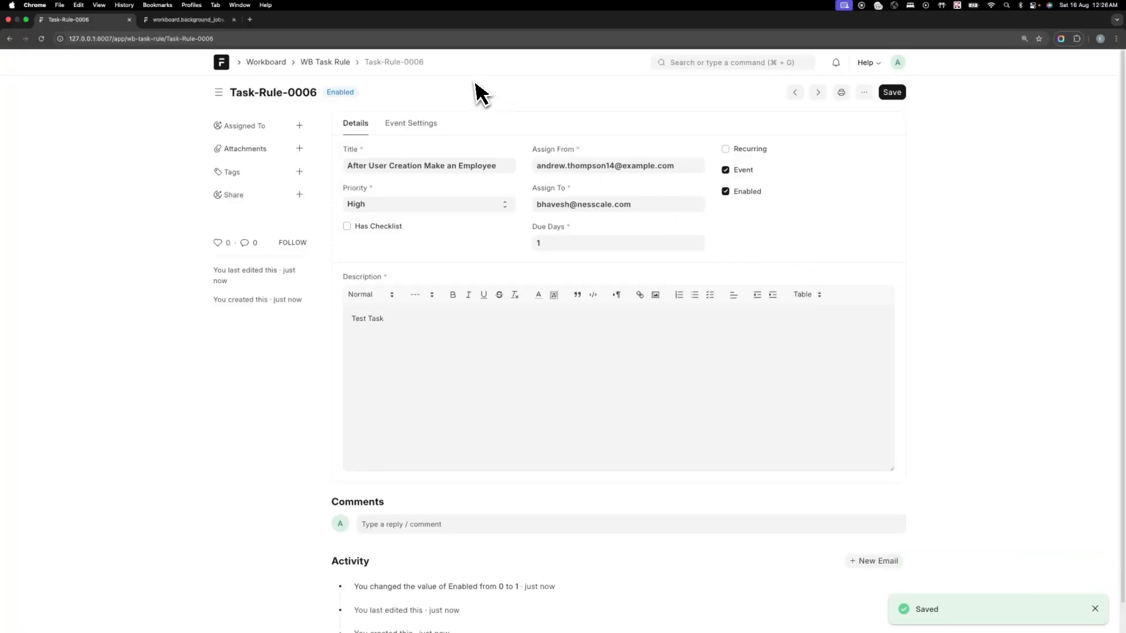
Open the site in a new browser tab and go to the User list
{"action": "left_click", "coordinate": [226, 64], "text": "super"}
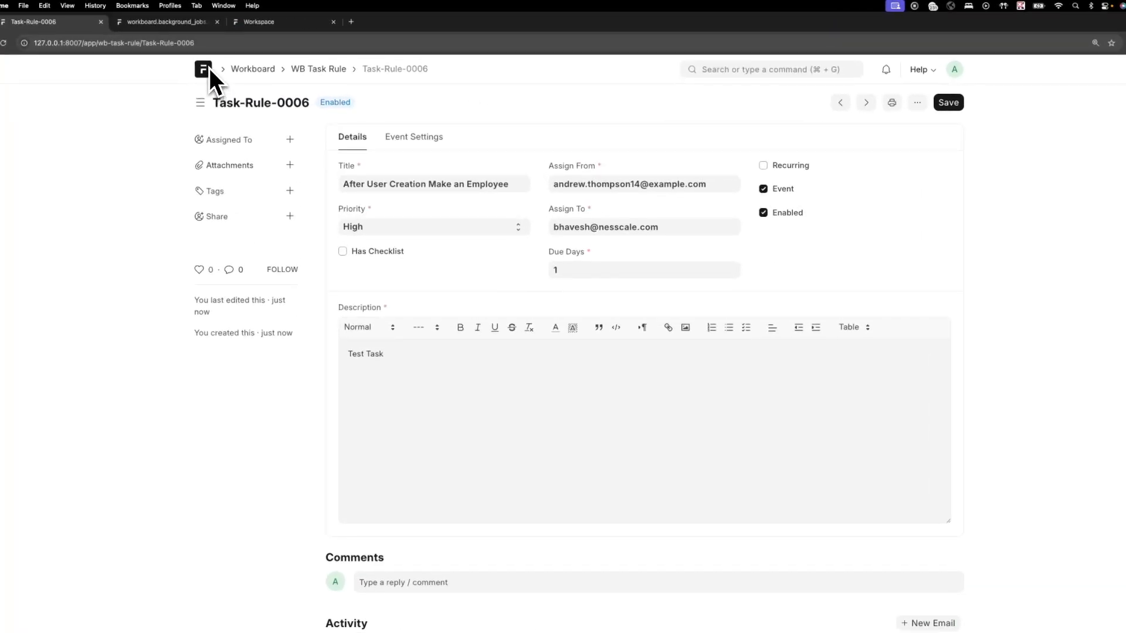
{"action": "left_click", "coordinate": [242, 25]}
{"action": "left_click", "coordinate": [722, 68]}
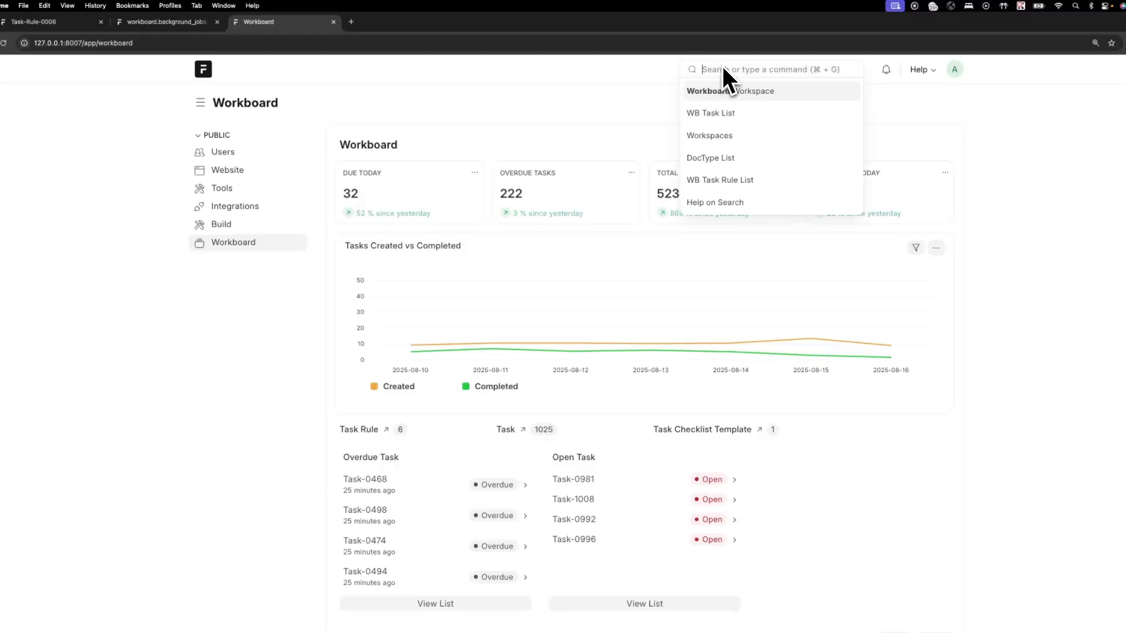
{"action": "type", "text": "user"}
{"action": "key", "text": "Return"}
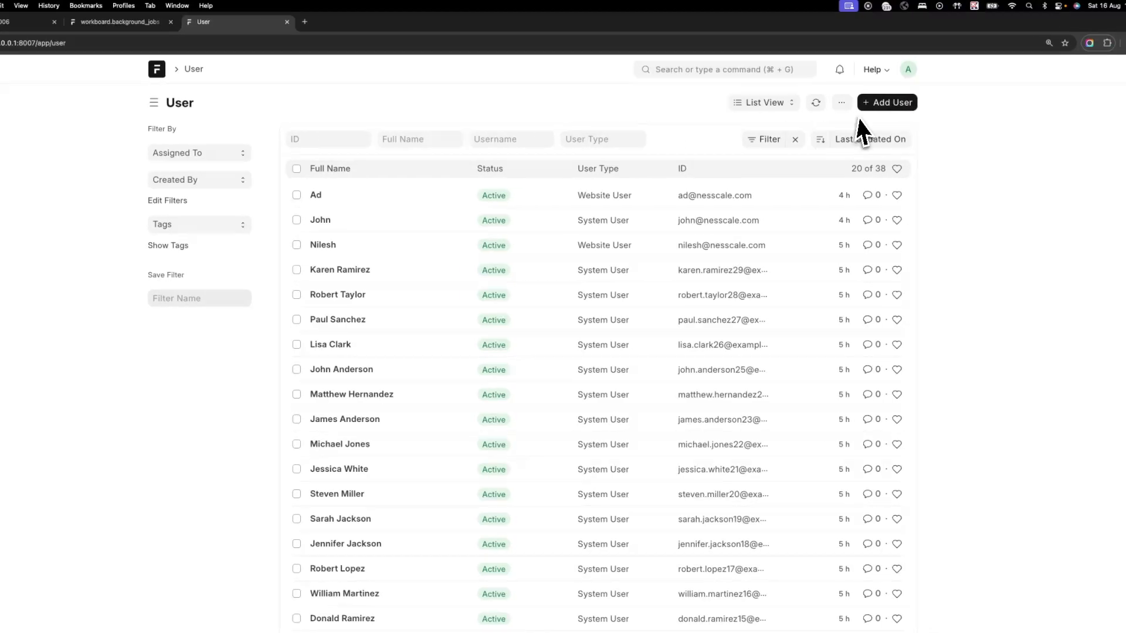
Create a user with an email and first name, leave the welcome email off, and save without adding roles
{"action": "left_click", "coordinate": [865, 107]}
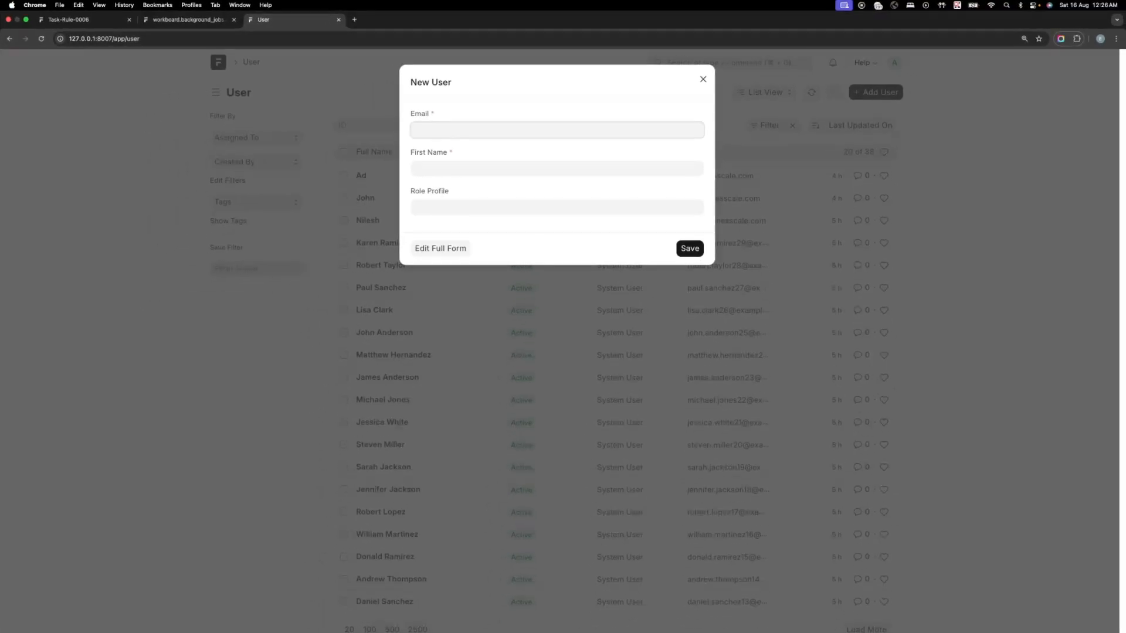
{"action": "type", "text": "frappe@test.com"}
{"action": "key", "text": "Tab"}
{"action": "type", "text": "Frappe"}
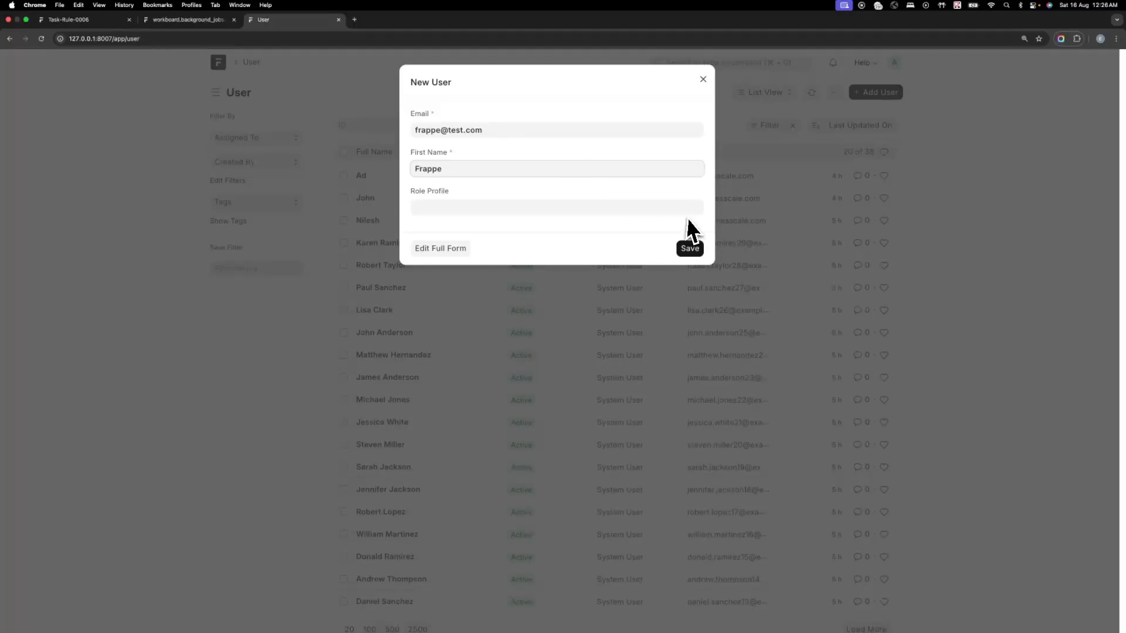
{"action": "left_click", "coordinate": [435, 249]}
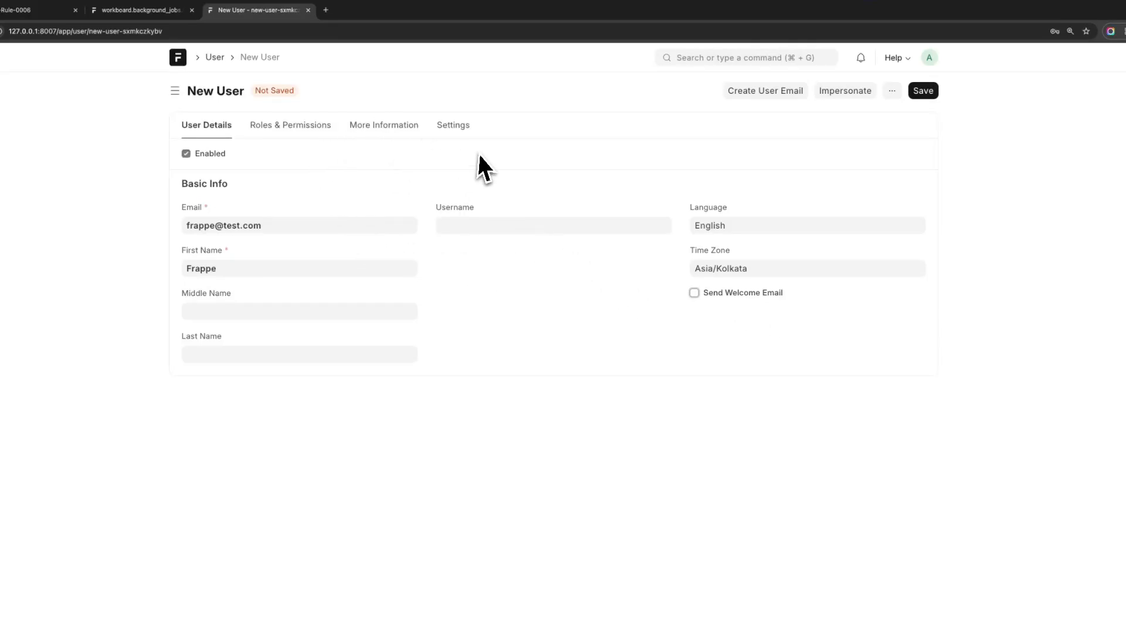
{"action": "left_click", "coordinate": [911, 104]}
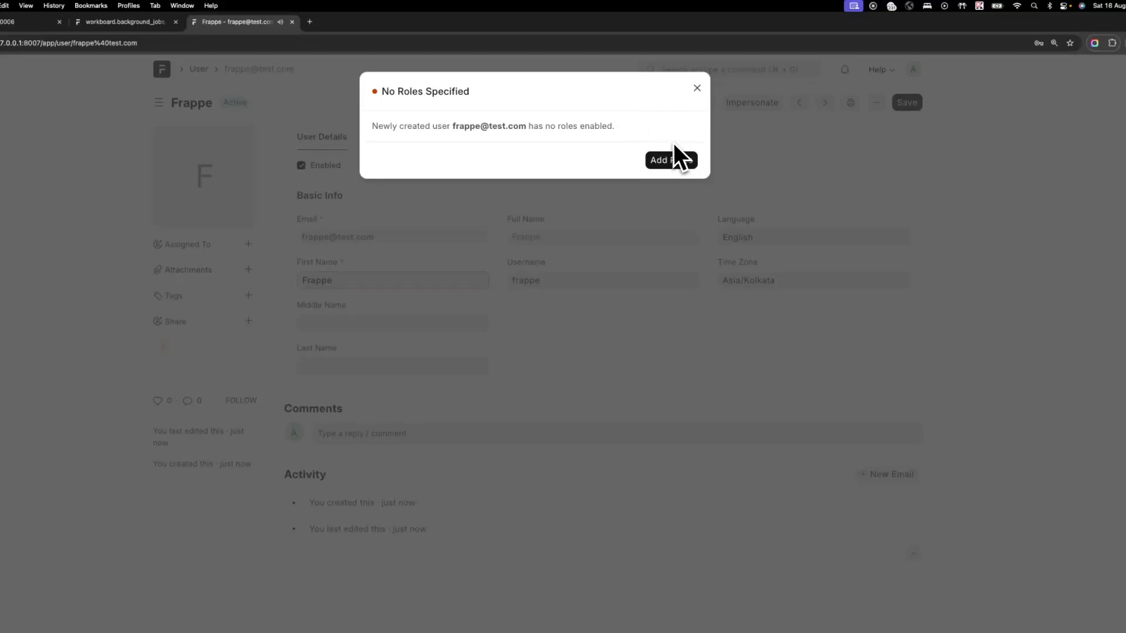
{"action": "left_click", "coordinate": [697, 89]}
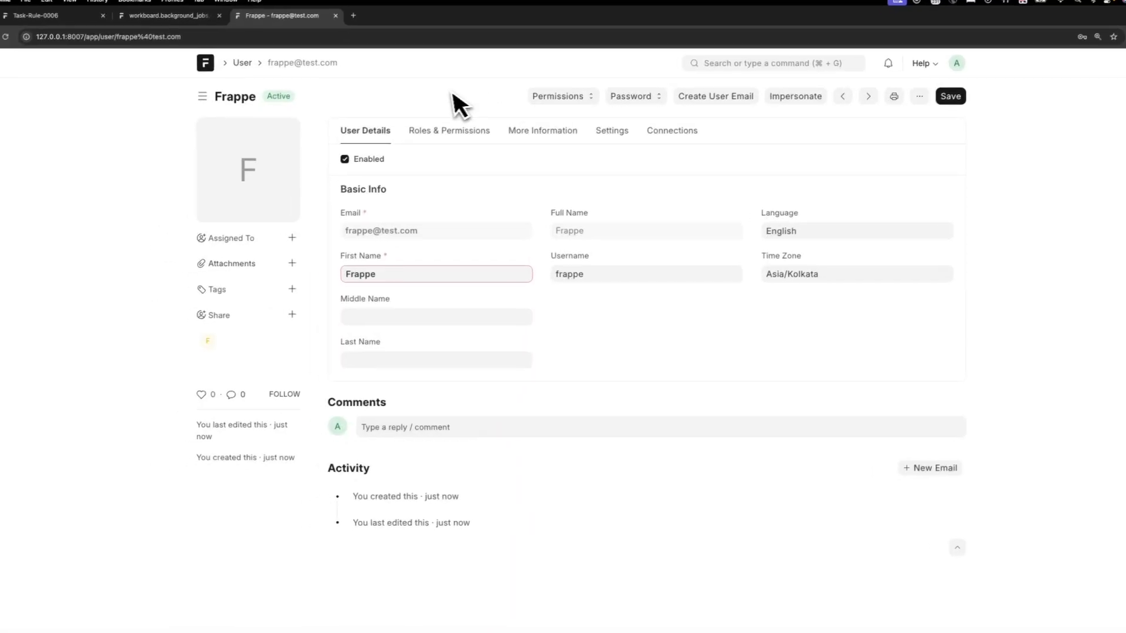
Return to the Workboard's task list and inspect the two newest tasks, "Employee Create in HR" and "After User Creation Make an Employee"
{"action": "left_click", "coordinate": [94, 18]}
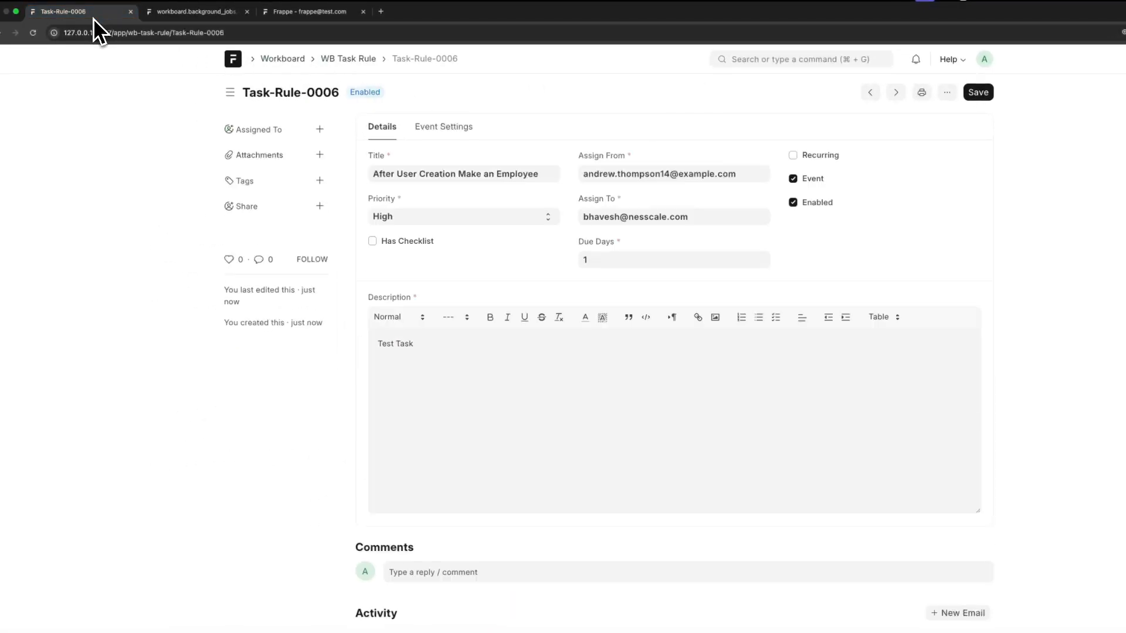
{"action": "left_click", "coordinate": [288, 59]}
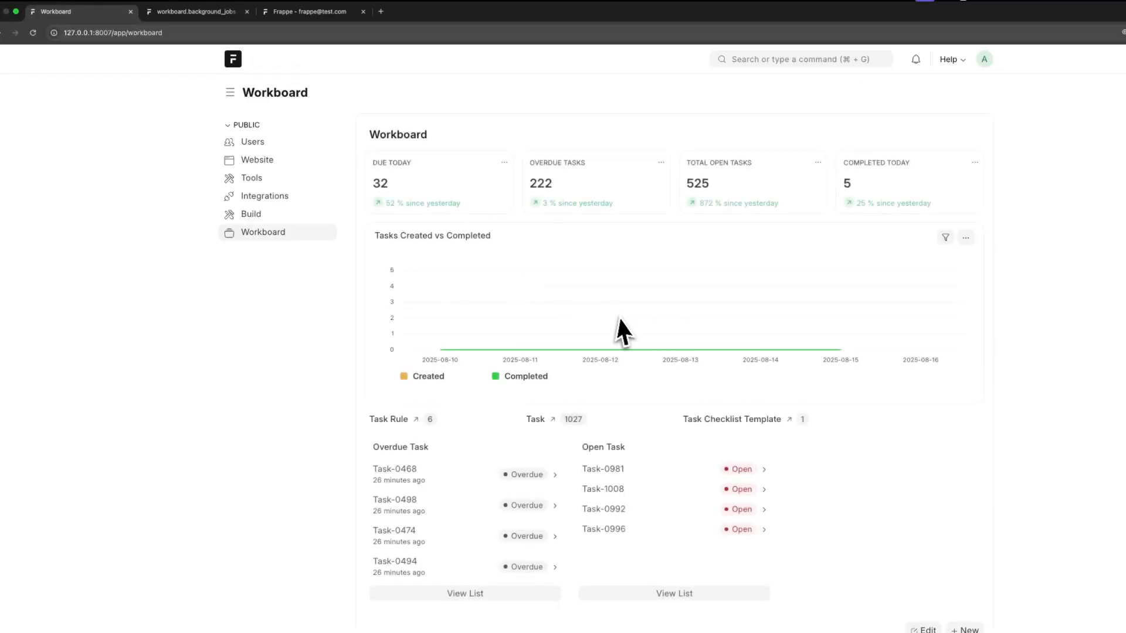
{"action": "left_click", "coordinate": [579, 411]}
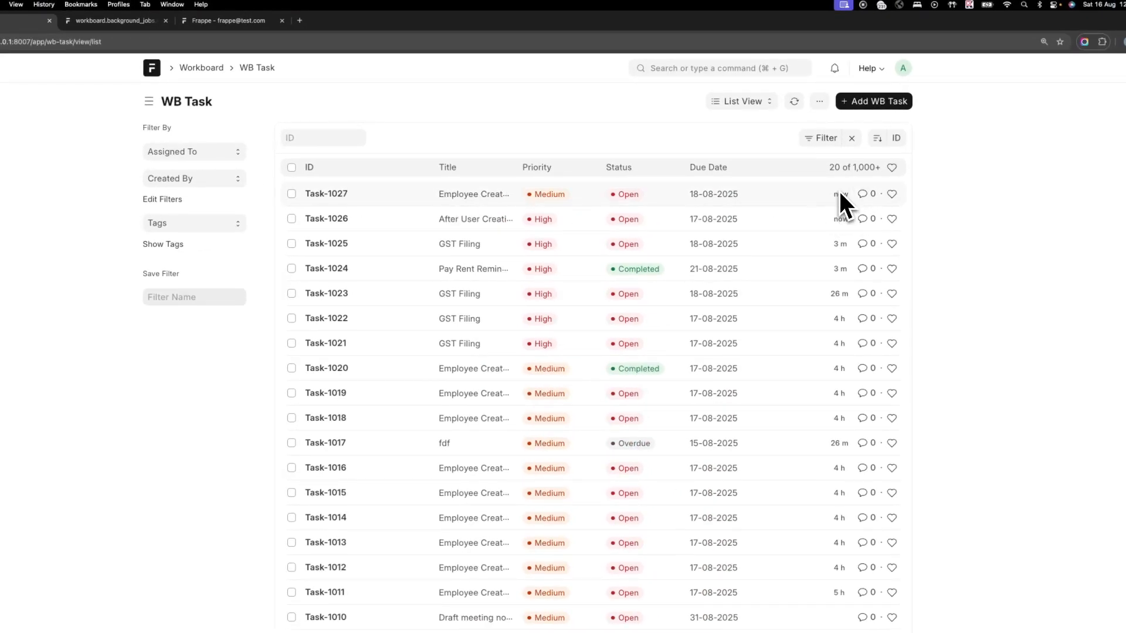
{"action": "left_click", "coordinate": [342, 194]}
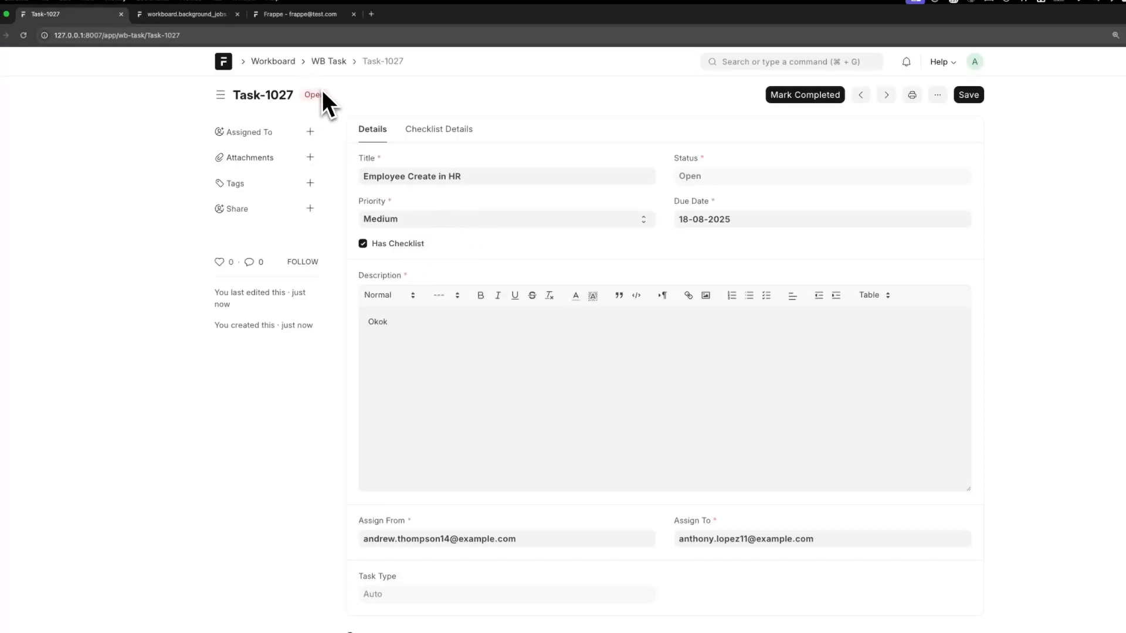
{"action": "left_click", "coordinate": [329, 63]}
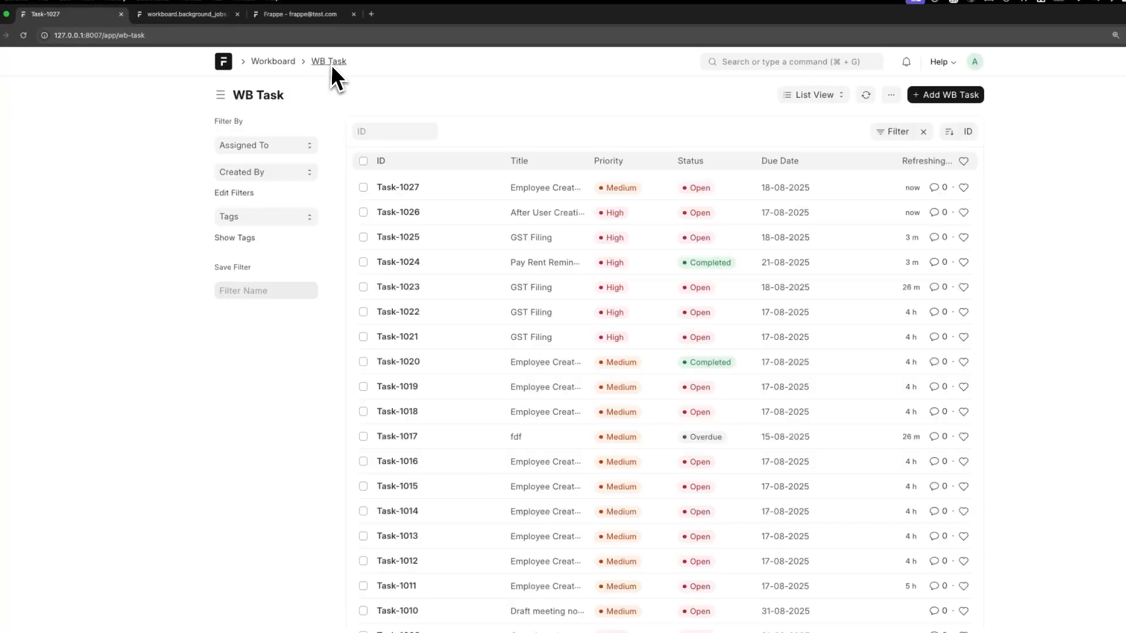
{"action": "left_click", "coordinate": [402, 213]}
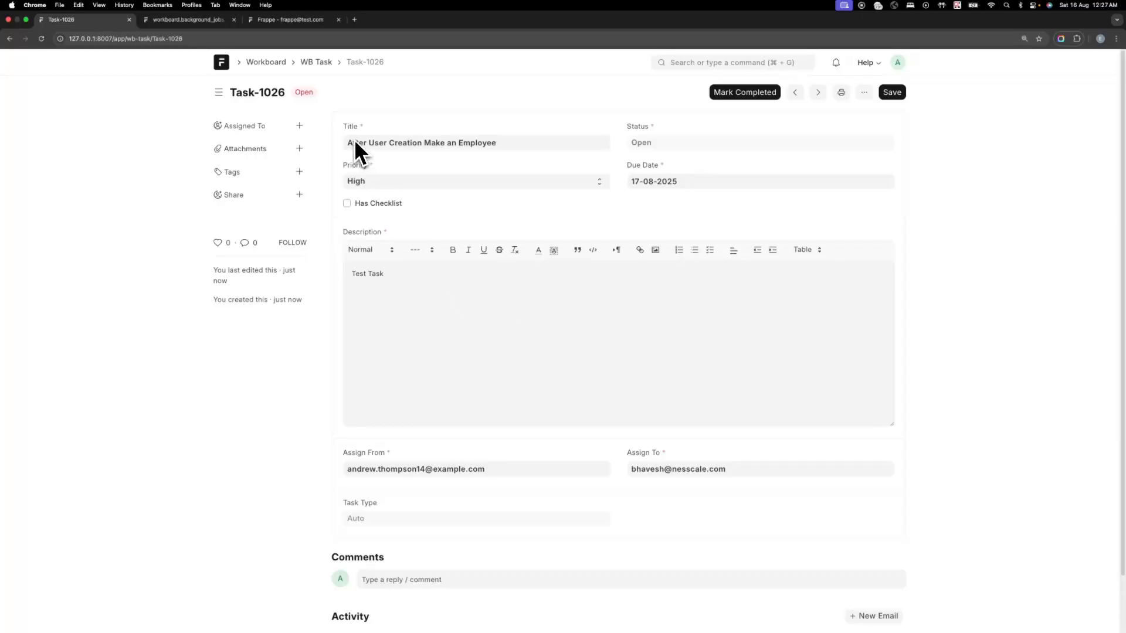
{"action": "left_click", "coordinate": [316, 62]}
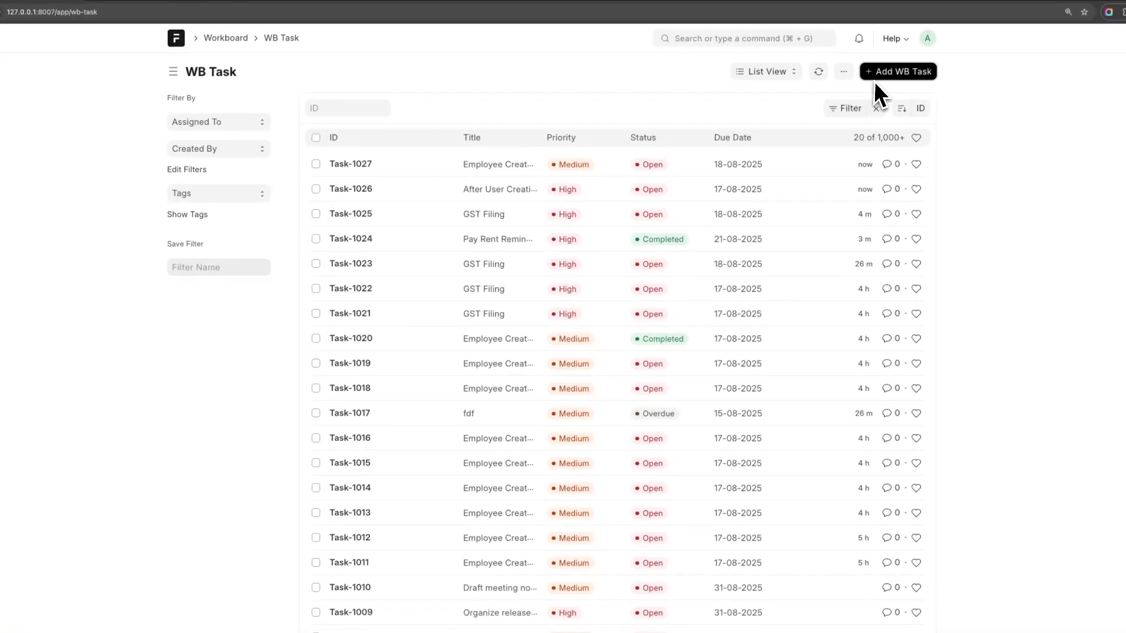
Compare the Task Type of a blank new task with that of the "After User Creation Make an Employee" task
{"action": "left_click", "coordinate": [879, 106]}
{"action": "left_click_drag", "start_coordinate": [250, 507], "coordinate": [267, 505]}
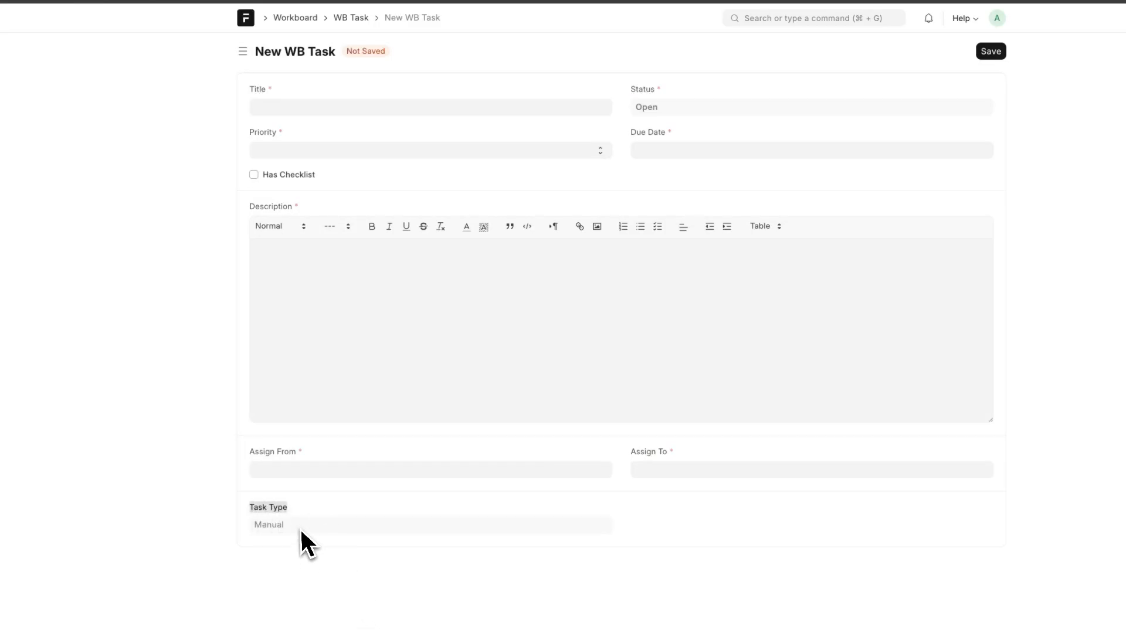
{"action": "left_click", "coordinate": [351, 18]}
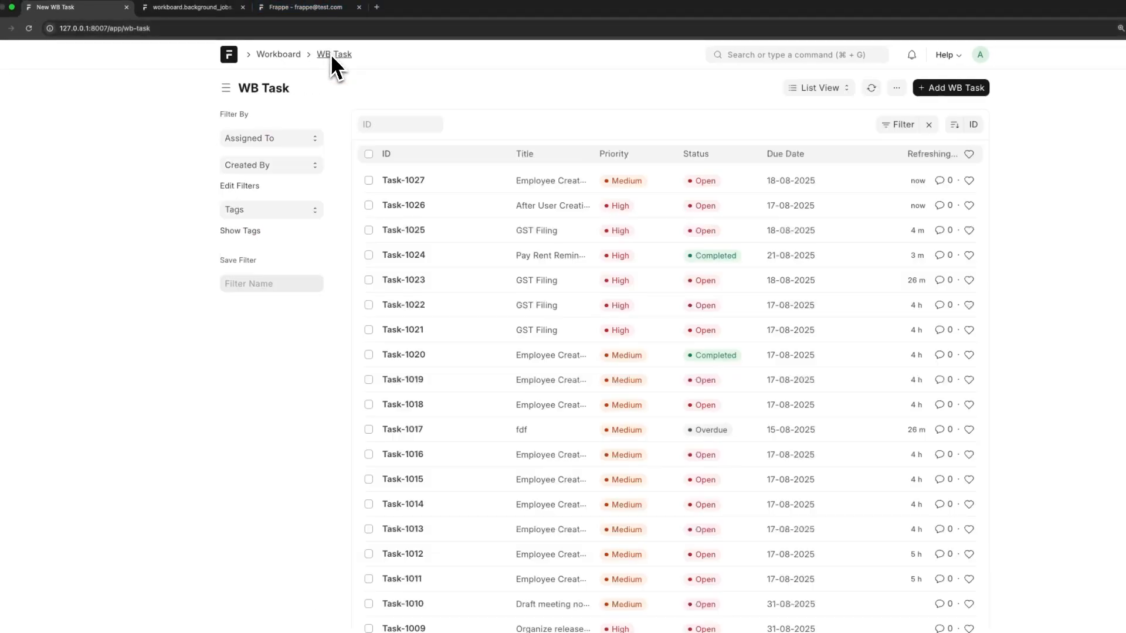
{"action": "left_click", "coordinate": [408, 213]}
{"action": "scroll", "coordinate": [485, 457], "scroll_direction": "down", "scroll_amount": 1}
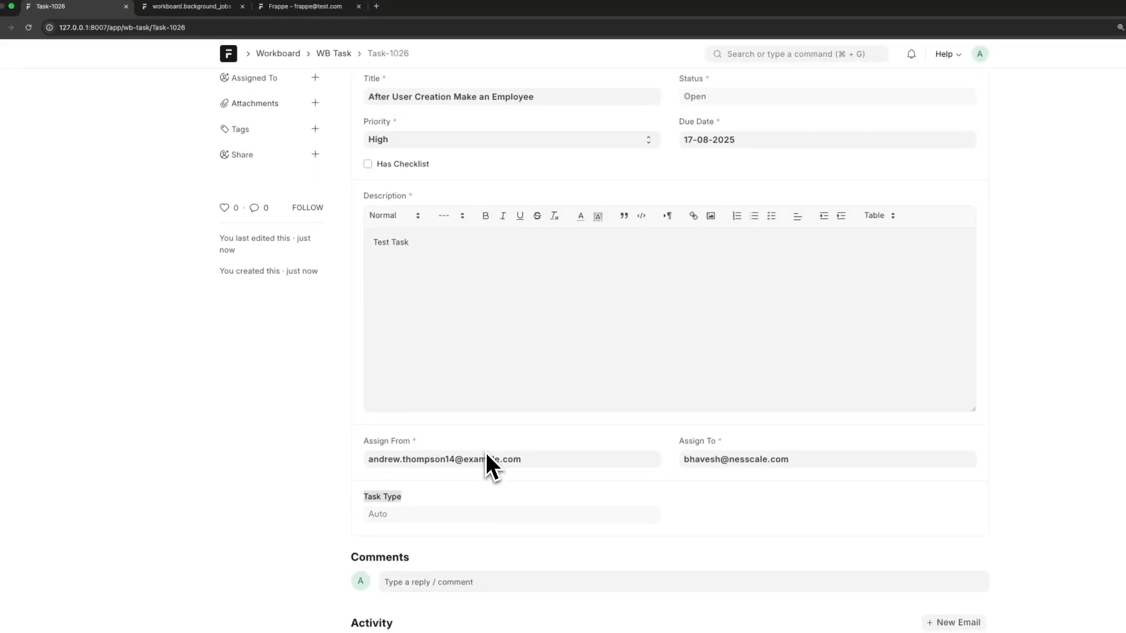
{"action": "left_click", "coordinate": [407, 518]}
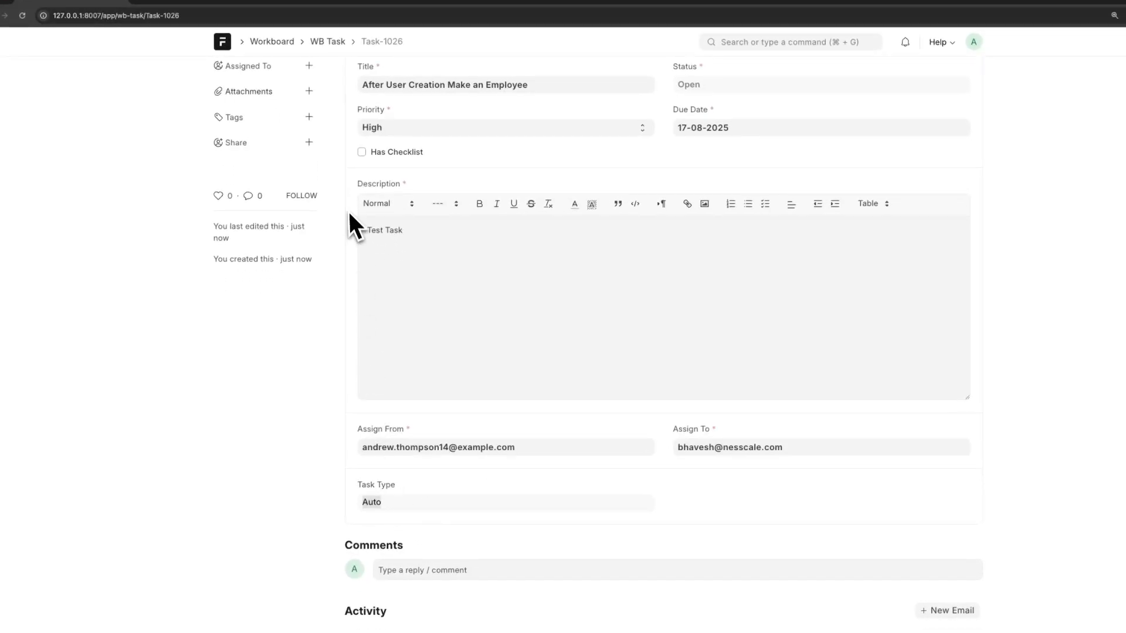
{"action": "left_click", "coordinate": [324, 69]}
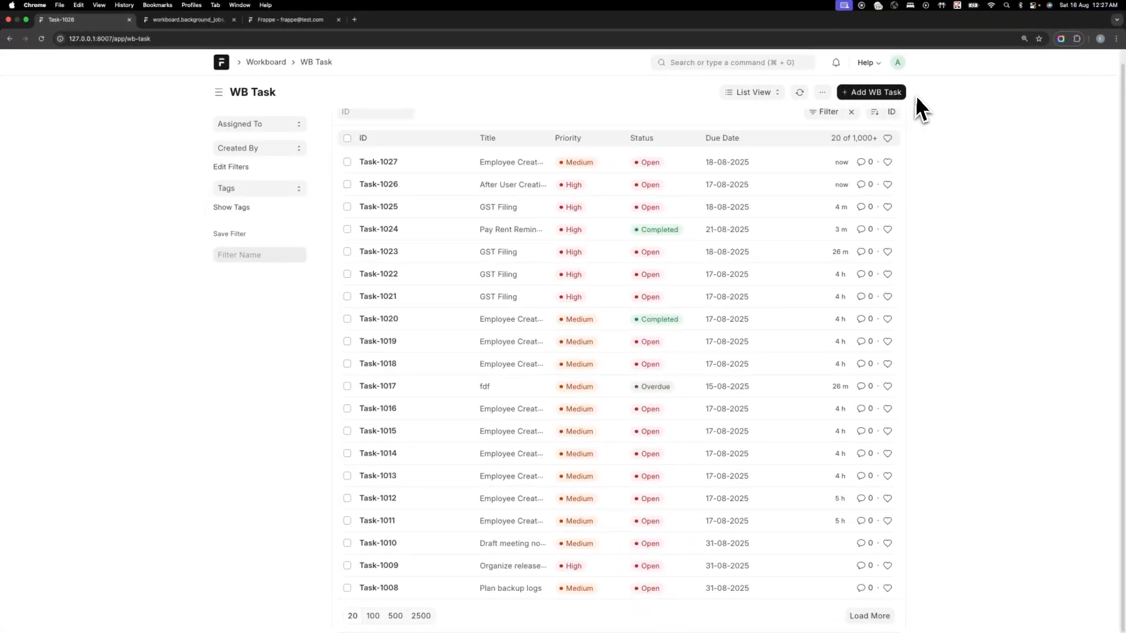
Start a new task titled "Create new email account for the new employee" with High priority and due date 16-08-2025
{"action": "left_click", "coordinate": [897, 93]}
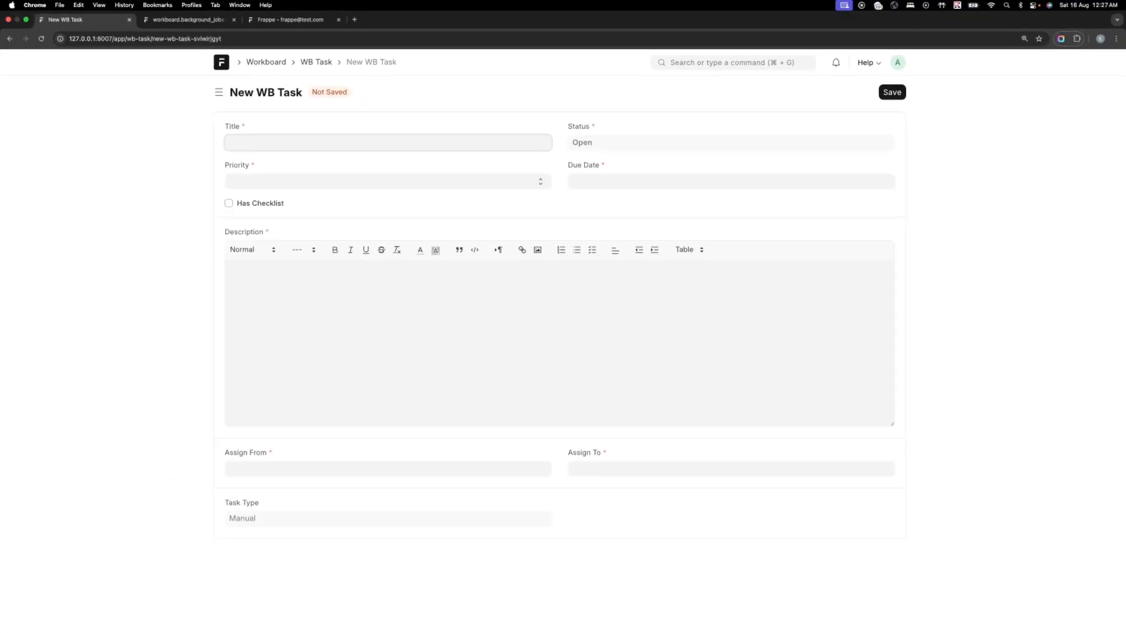
{"action": "type", "text": "Create new email account for the new "}
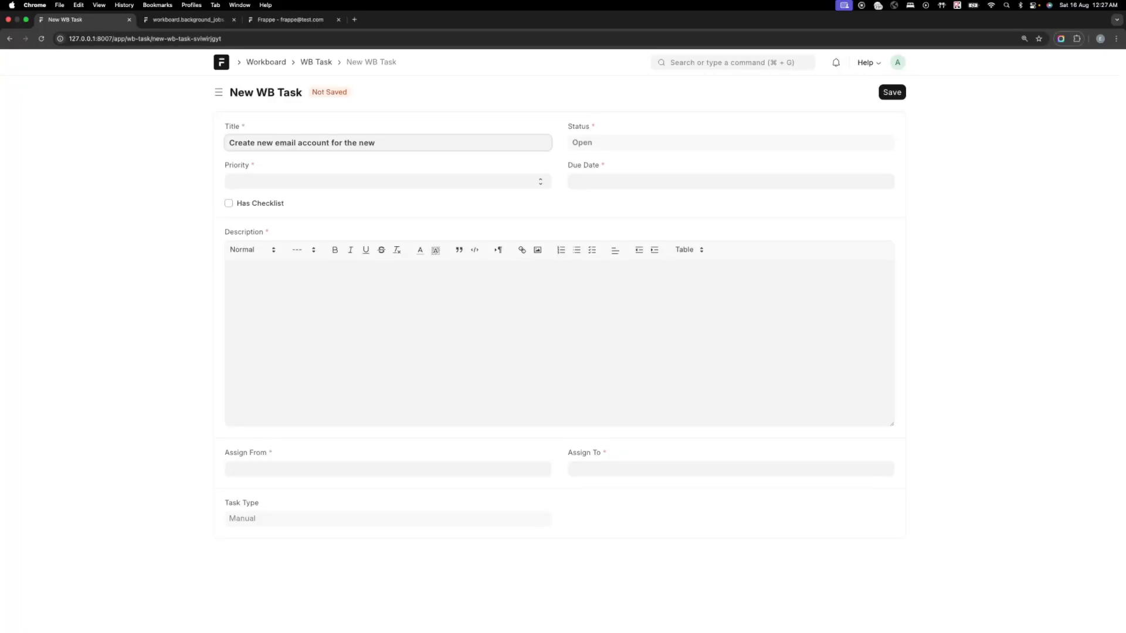
{"action": "type", "text": "employee"}
{"action": "left_click", "coordinate": [363, 315]}
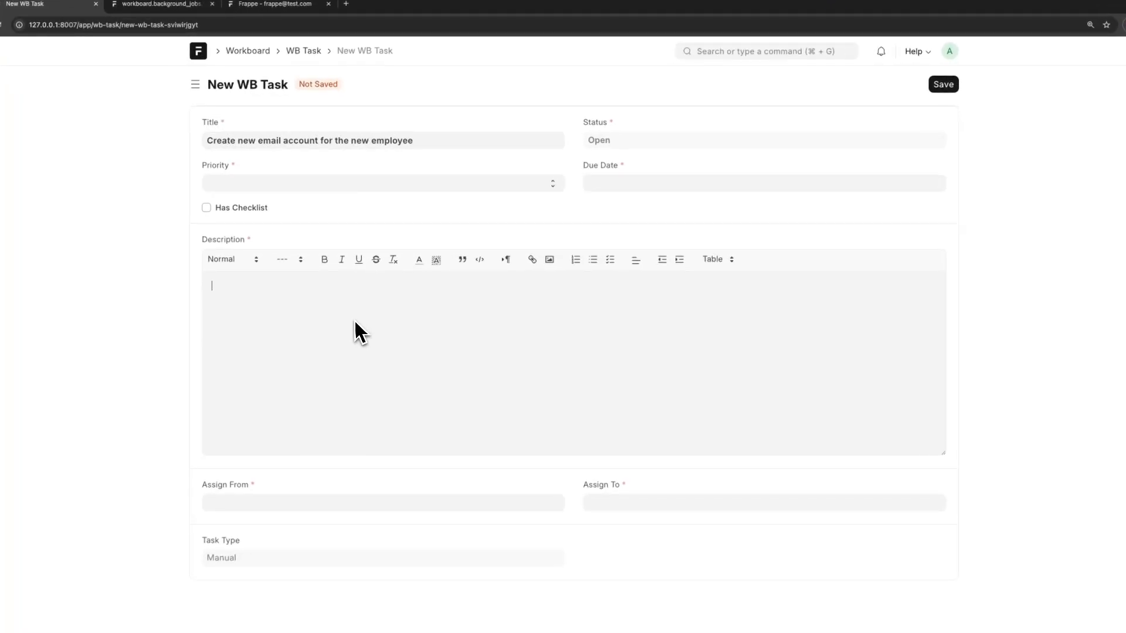
{"action": "left_click", "coordinate": [287, 183]}
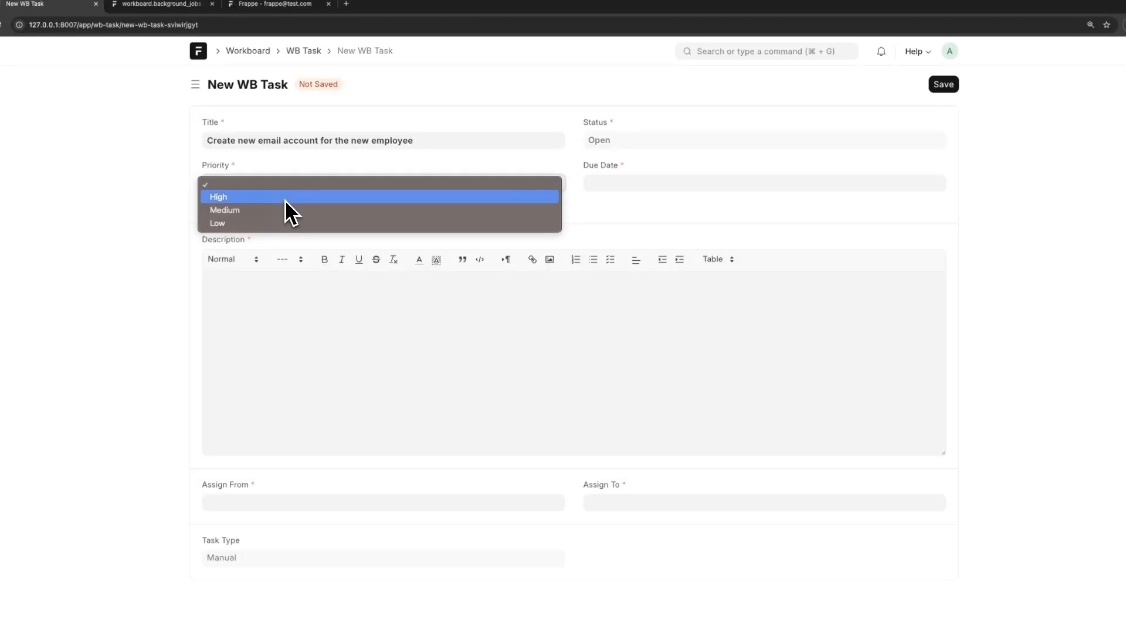
{"action": "left_click", "coordinate": [284, 198]}
{"action": "left_click", "coordinate": [657, 184]}
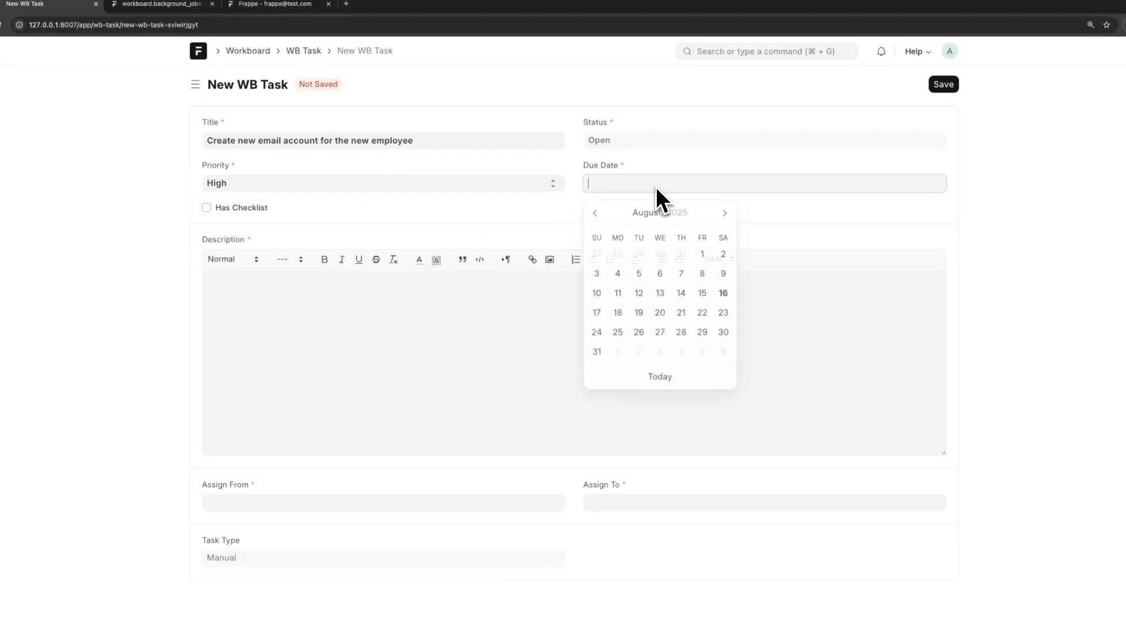
{"action": "left_click", "coordinate": [725, 294]}
Write the description "Hey," and, as a separate paragraph, "please create new task for the" followed by the employee's first name
{"action": "left_click", "coordinate": [333, 317]}
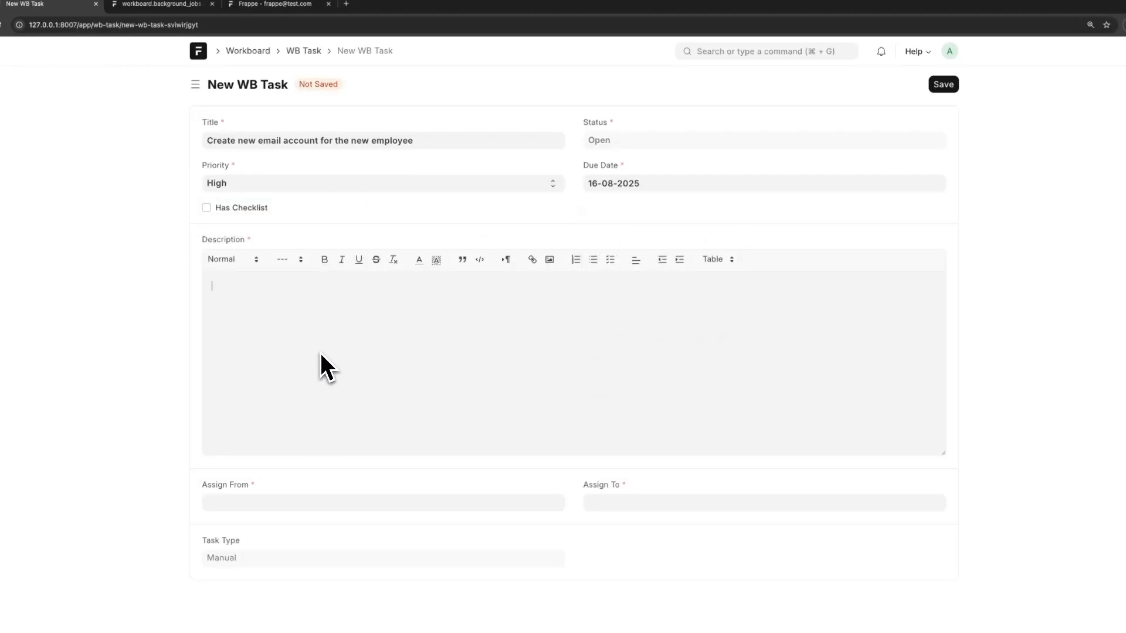
{"action": "type", "text": "Hey, "}
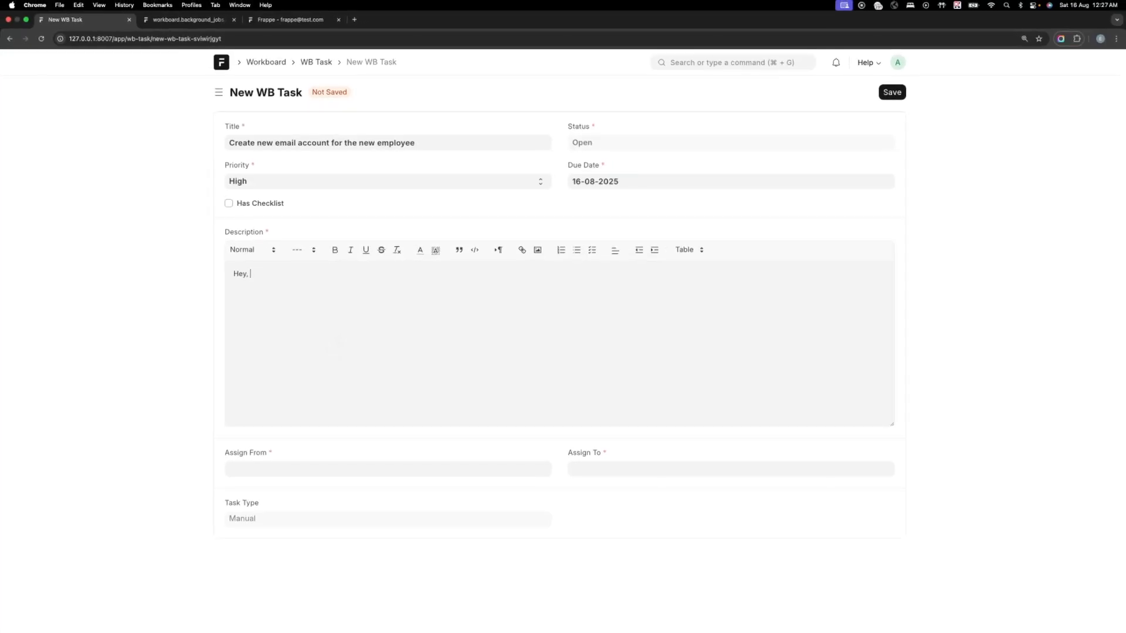
{"action": "type", "text": "please "}
{"action": "type", "text": "create new "}
{"action": "type", "text": "task for the n"}
{"action": "type", "text": "elesh."}
Choose the nesscale.com user as Assign From and the second example.com user as Assign To, and save the task
{"action": "left_click", "coordinate": [251, 466]}
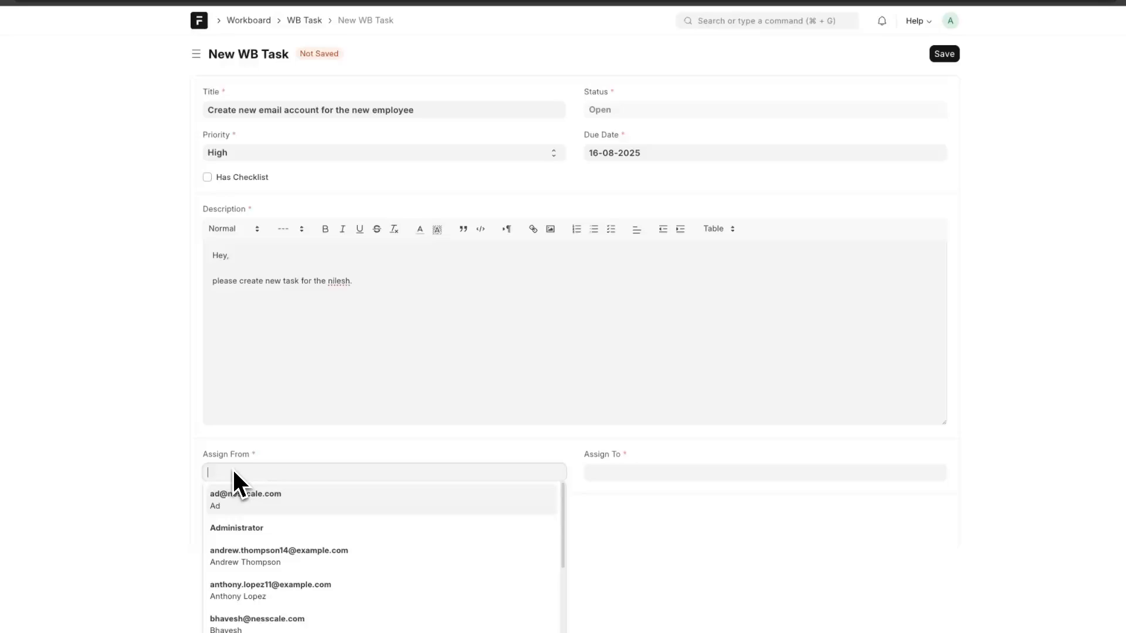
{"action": "type", "text": "bhavesh"}
{"action": "left_click", "coordinate": [261, 496]}
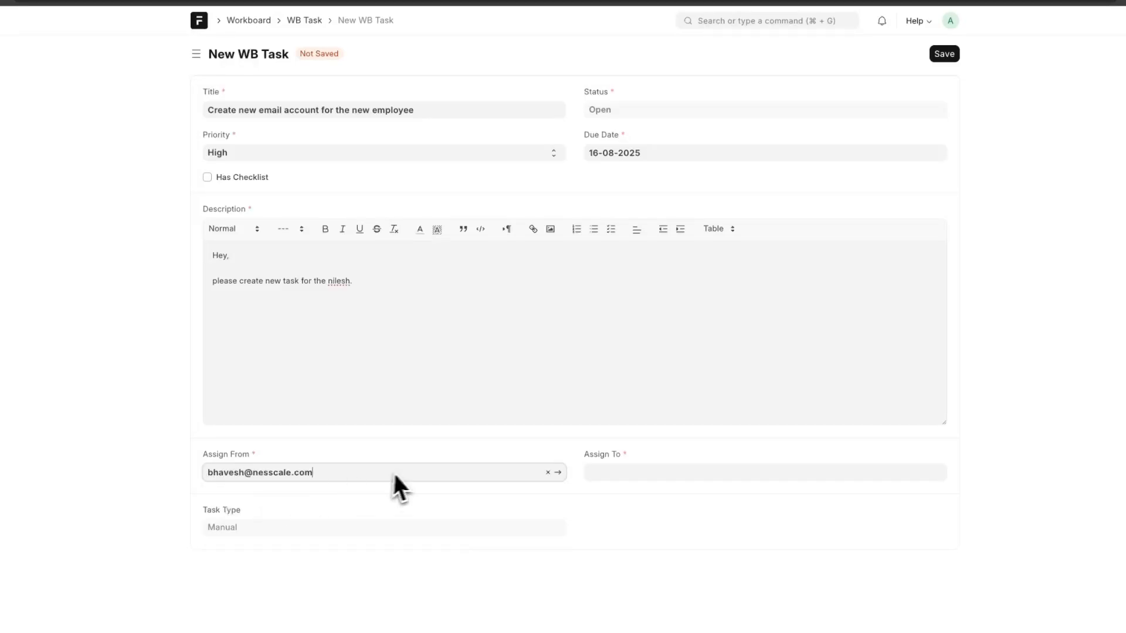
{"action": "left_click", "coordinate": [675, 474]}
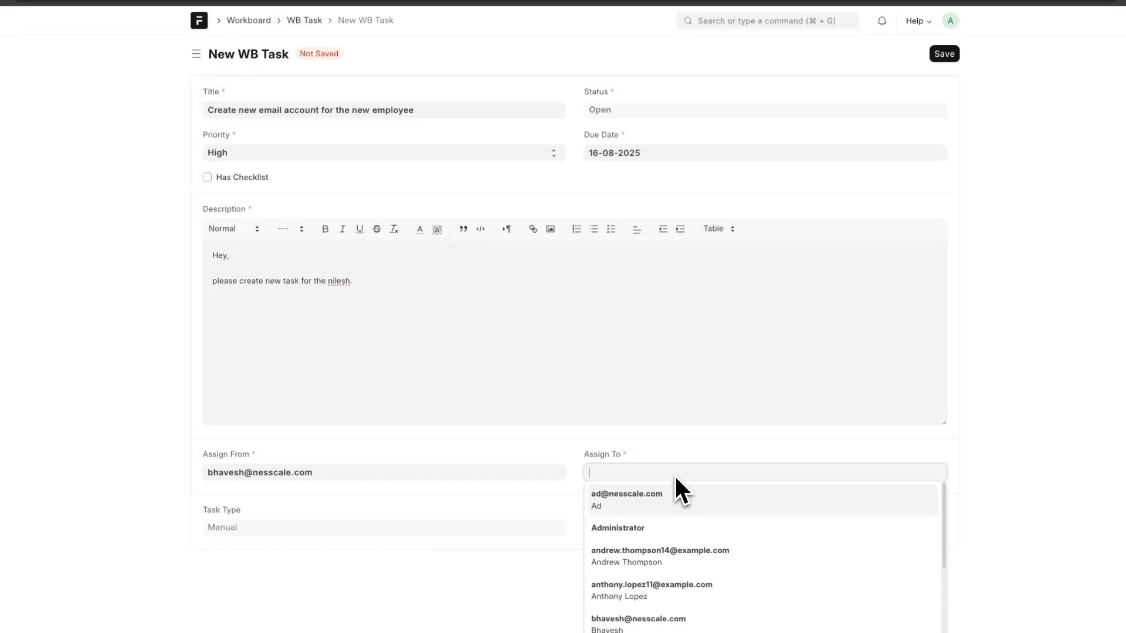
{"action": "left_click", "coordinate": [668, 556]}
{"action": "left_click", "coordinate": [649, 445]}
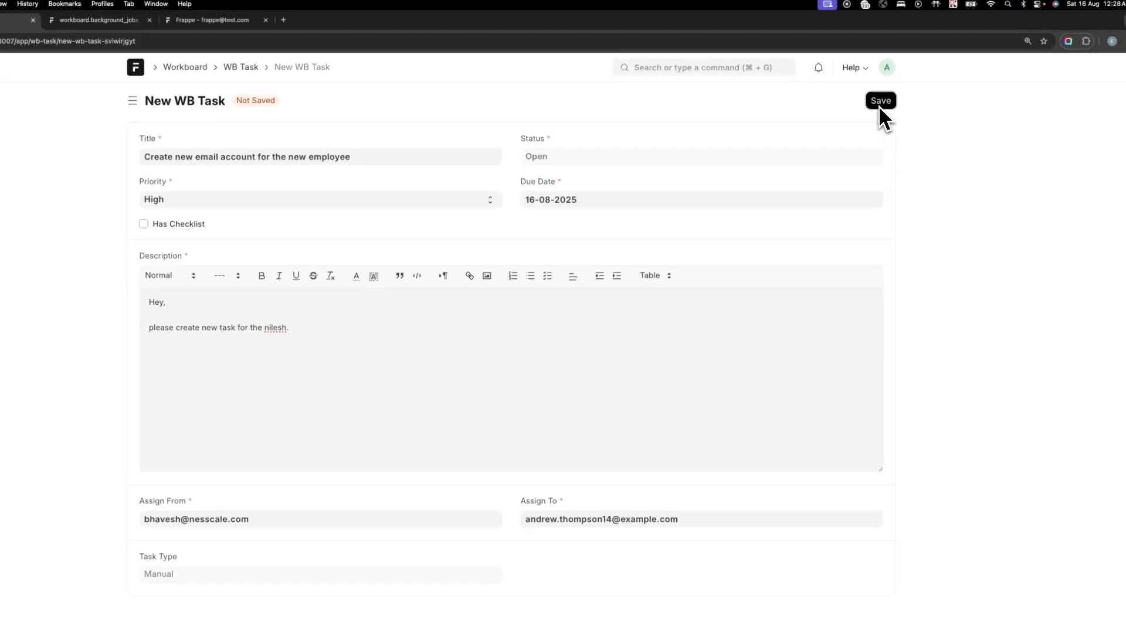
{"action": "left_click", "coordinate": [880, 104]}
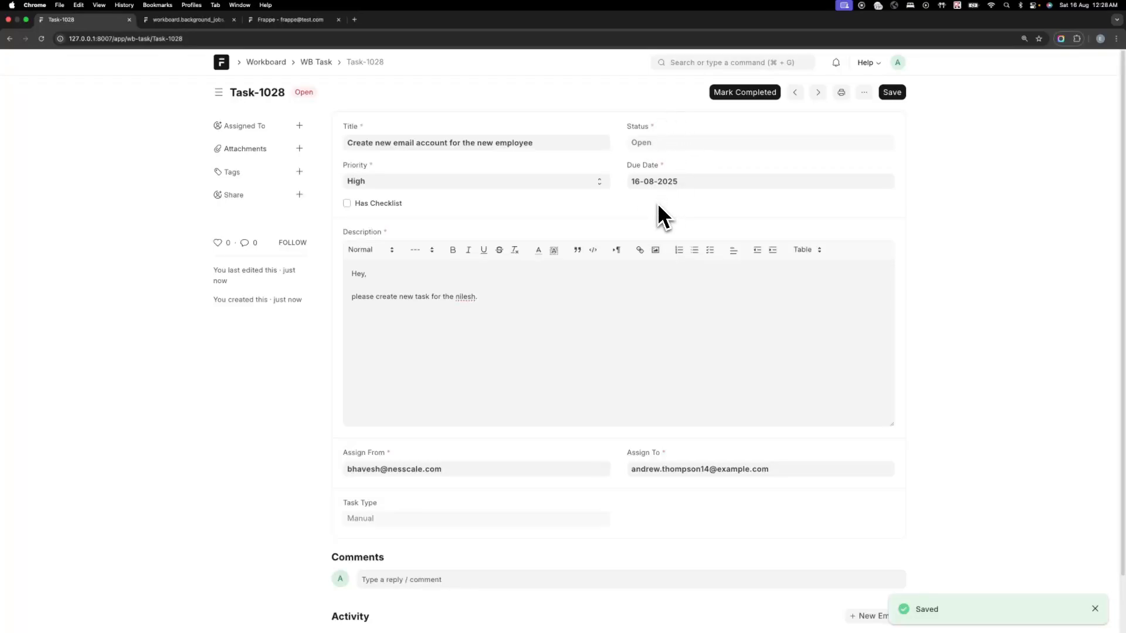
Save the task with the past due date 14-08-2025, and set it back to 16-08-2025 and save again
{"action": "left_click", "coordinate": [666, 185]}
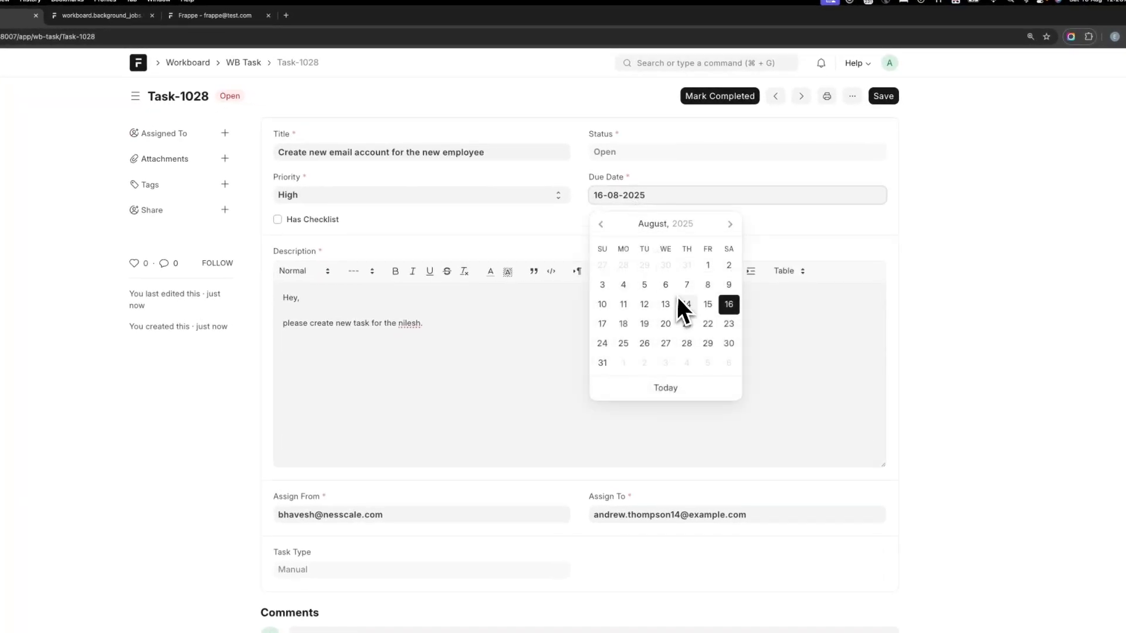
{"action": "left_click", "coordinate": [686, 305]}
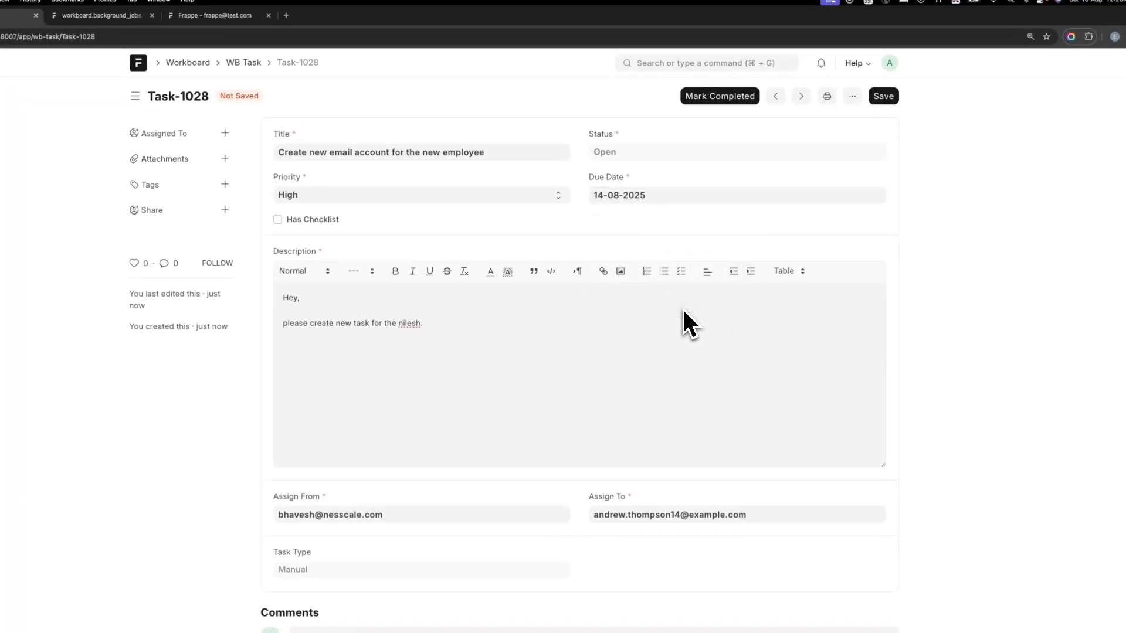
{"action": "left_click", "coordinate": [877, 99]}
{"action": "left_click", "coordinate": [649, 199]}
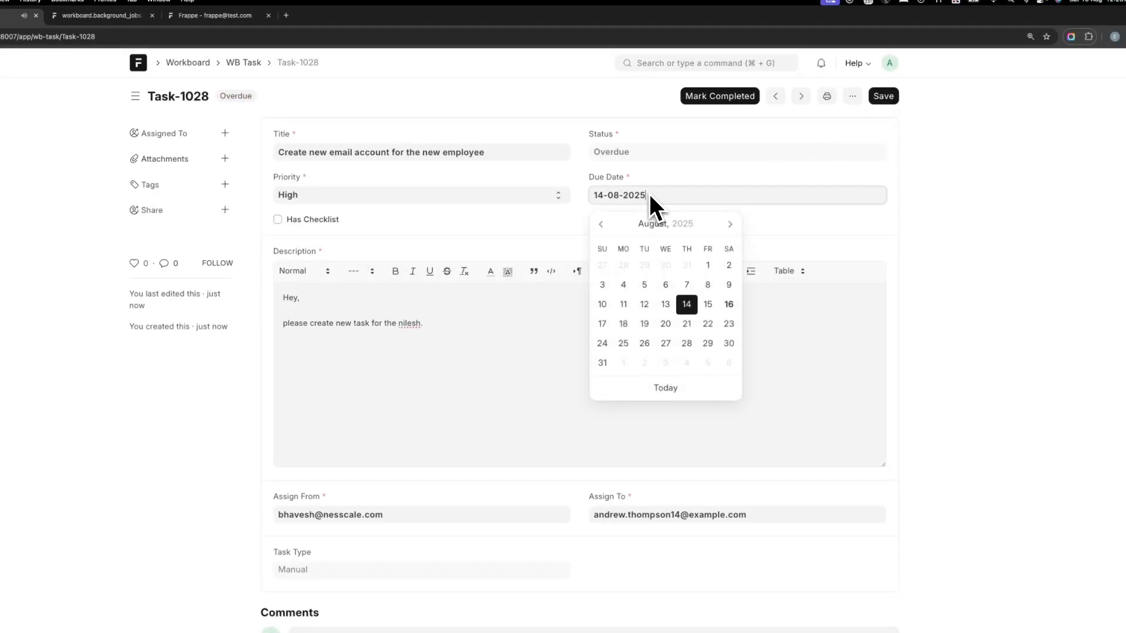
{"action": "left_click", "coordinate": [728, 304]}
{"action": "left_click", "coordinate": [879, 100]}
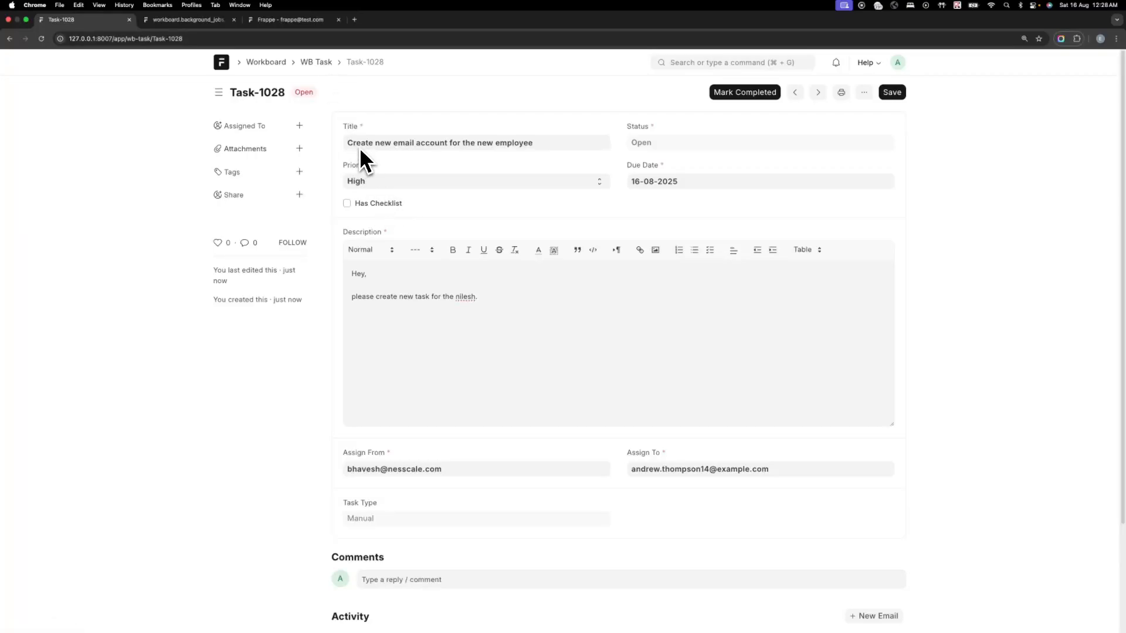
Turn on Has Checklist for the task, choose the Supplier Checklist template and save
{"action": "left_click", "coordinate": [386, 205]}
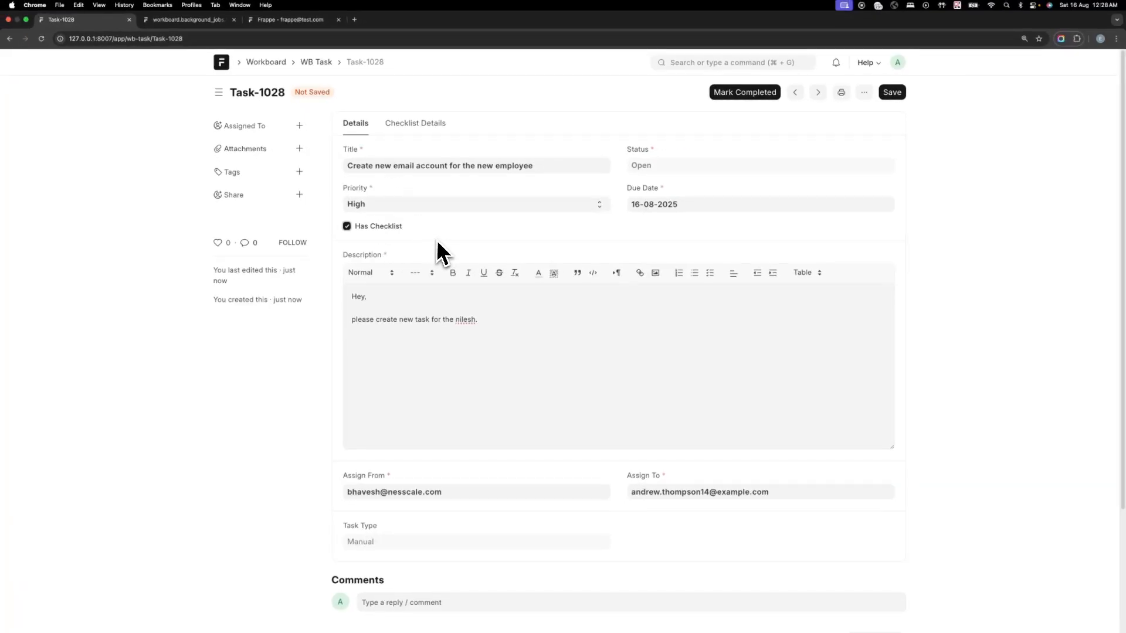
{"action": "left_click", "coordinate": [421, 123]}
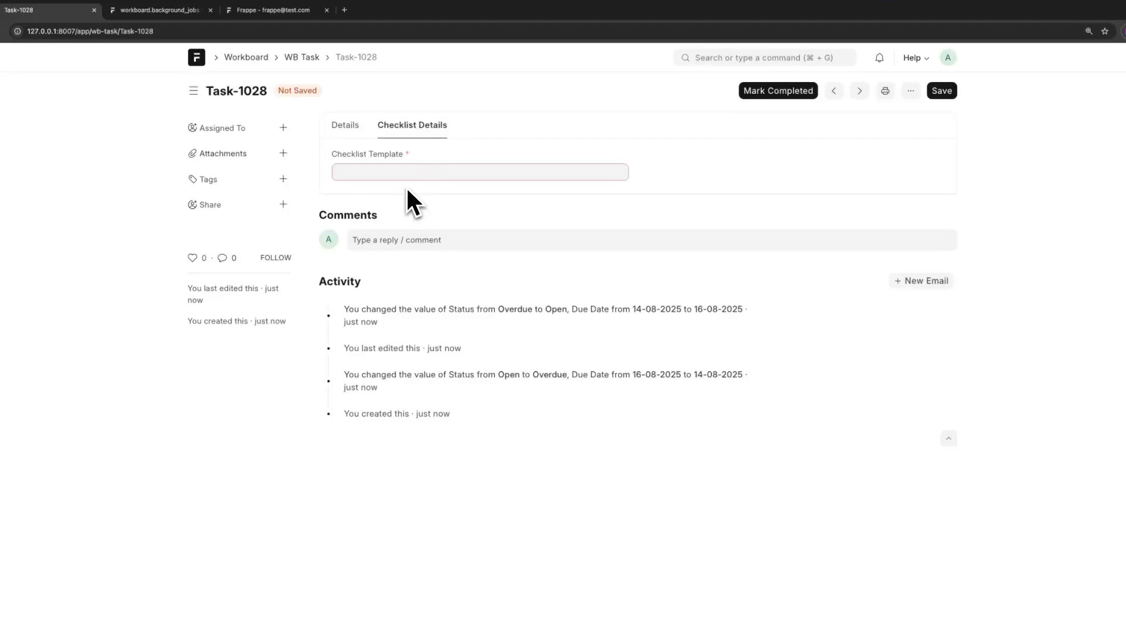
{"action": "left_click", "coordinate": [398, 172]}
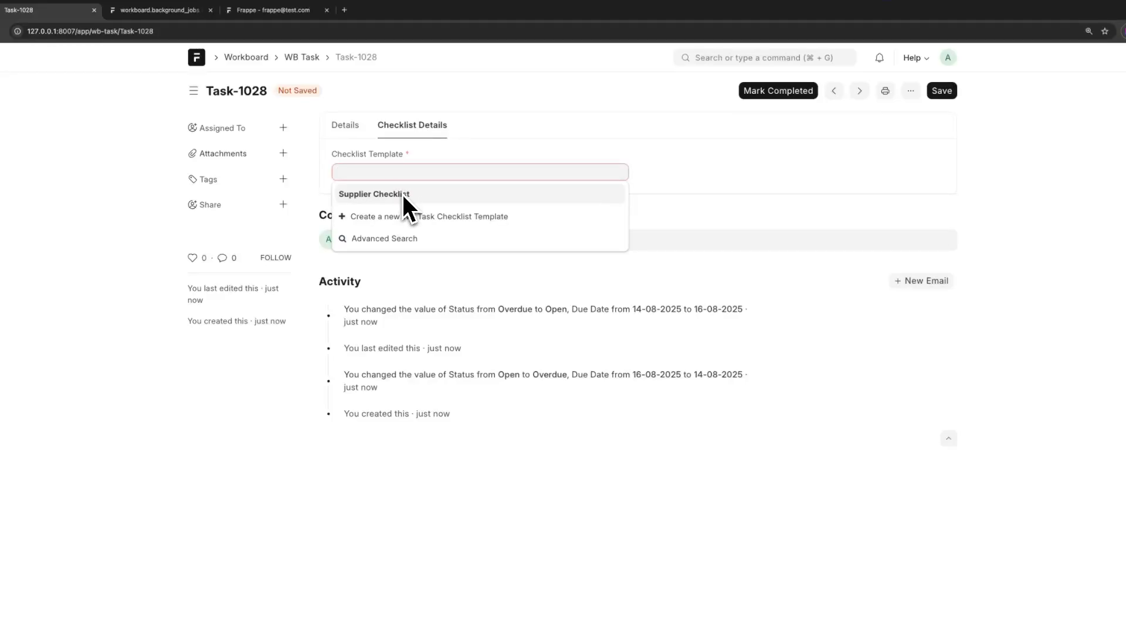
{"action": "left_click", "coordinate": [405, 195]}
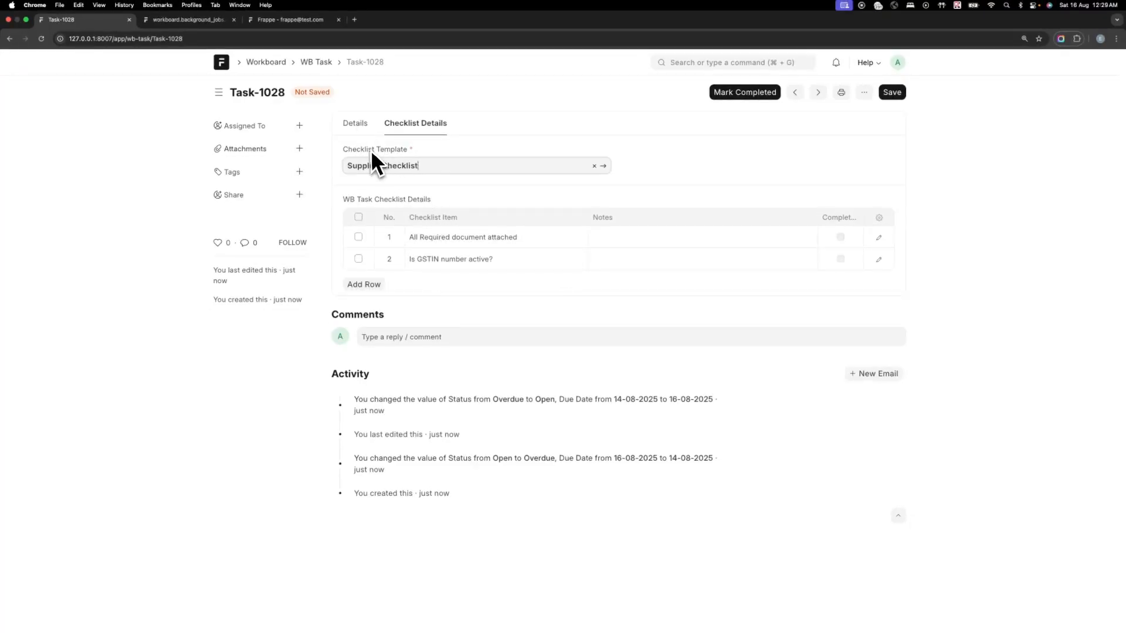
{"action": "left_click", "coordinate": [891, 92]}
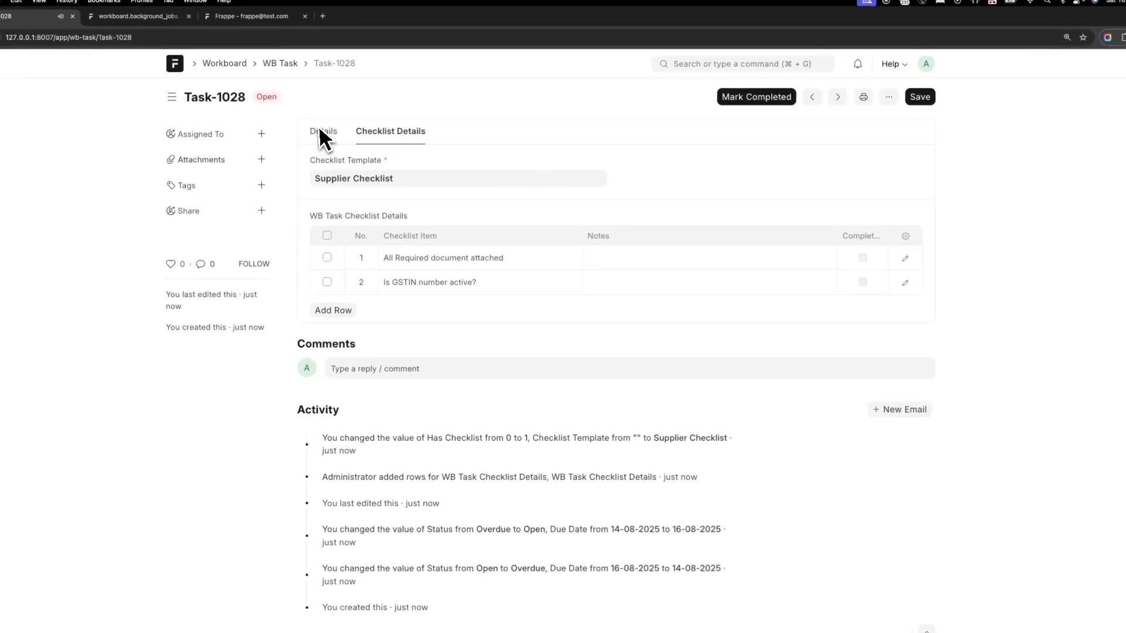
Try to mark the task as completed from its details and dismiss the message
{"action": "left_click", "coordinate": [308, 135]}
{"action": "left_click", "coordinate": [756, 101]}
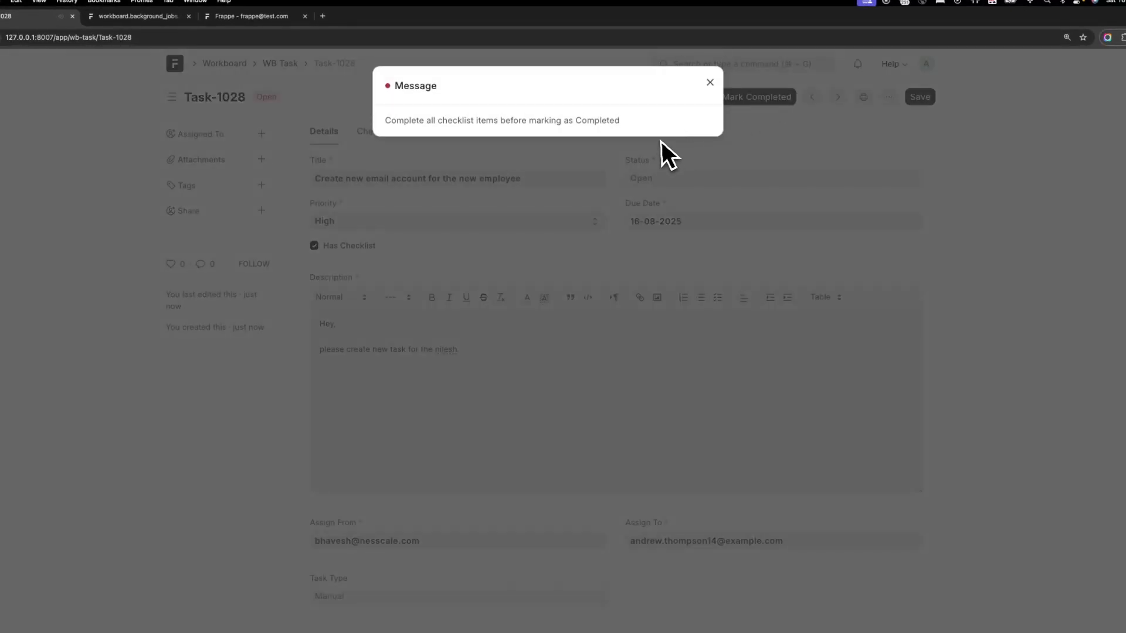
{"action": "left_click", "coordinate": [710, 82]}
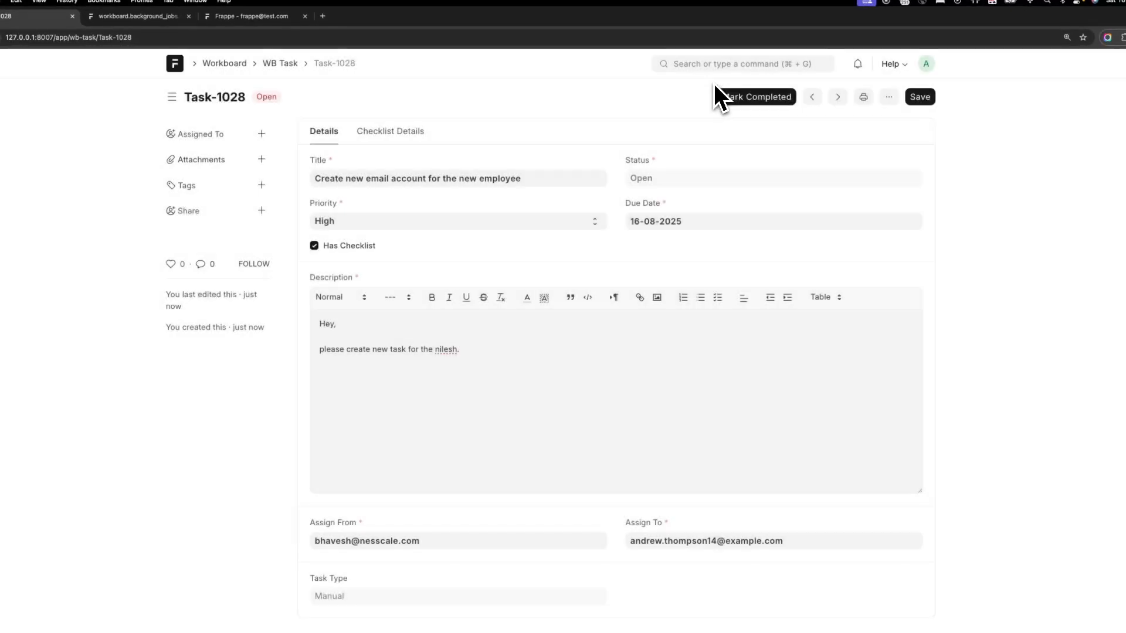
Tick both Supplier Checklist items as completed, save the task and mark it as completed
{"action": "left_click", "coordinate": [409, 142]}
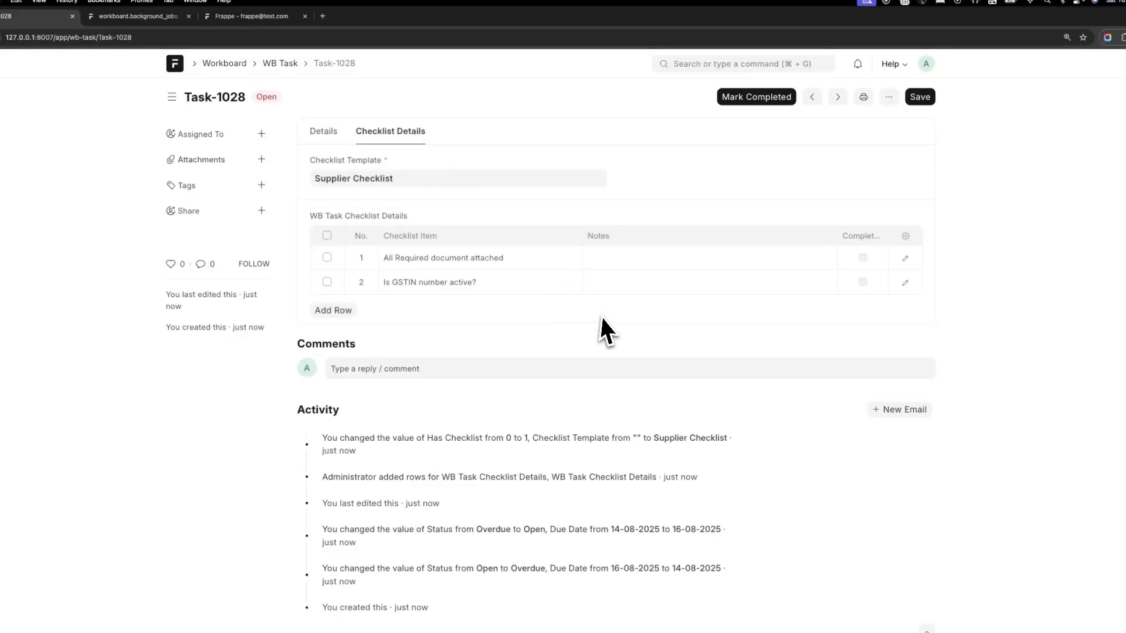
{"action": "left_click", "coordinate": [868, 262]}
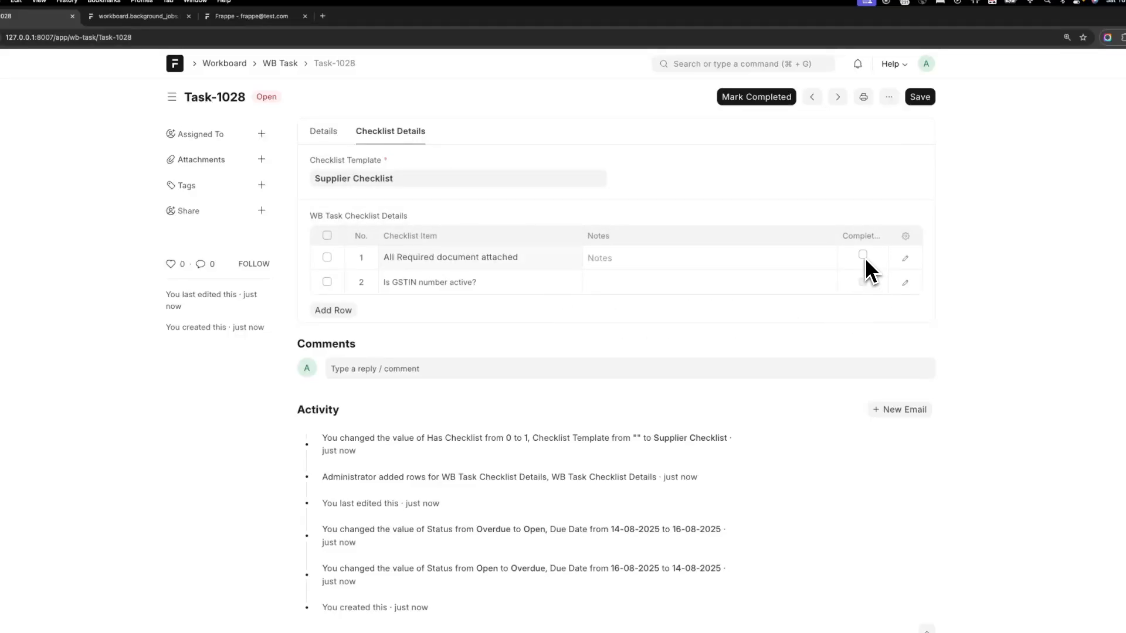
{"action": "left_click", "coordinate": [863, 256]}
{"action": "left_click", "coordinate": [865, 283]}
{"action": "left_click", "coordinate": [863, 283]}
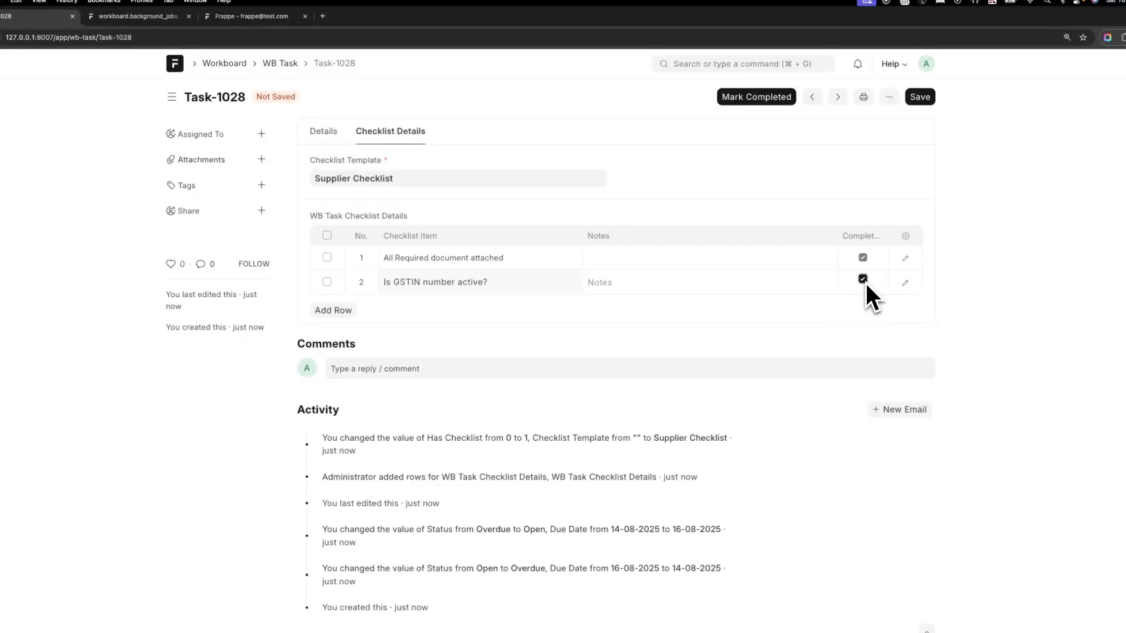
{"action": "left_click", "coordinate": [915, 100]}
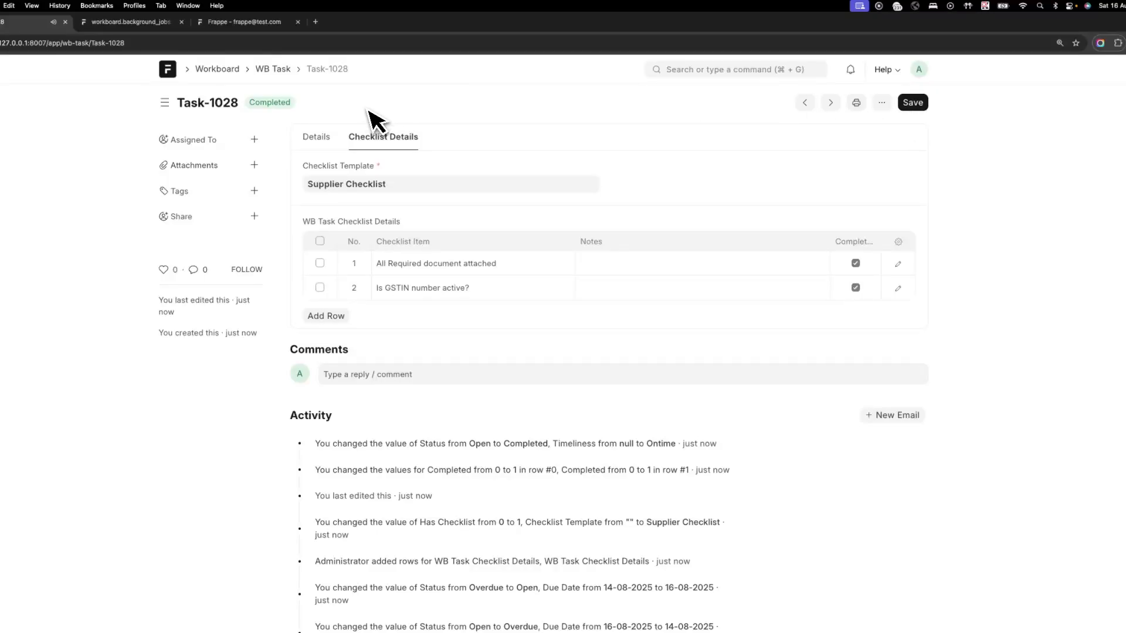
Check the task's completion date and timeliness in its details, and return to the Workboard overview
{"action": "left_click", "coordinate": [304, 140]}
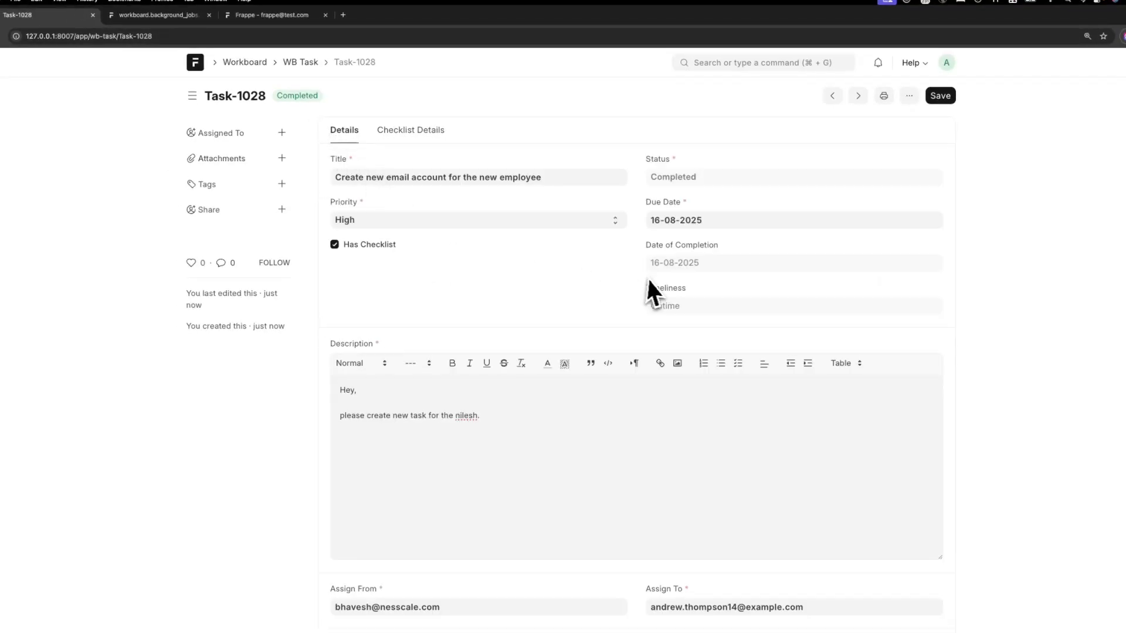
{"action": "key", "text": "super+s"}
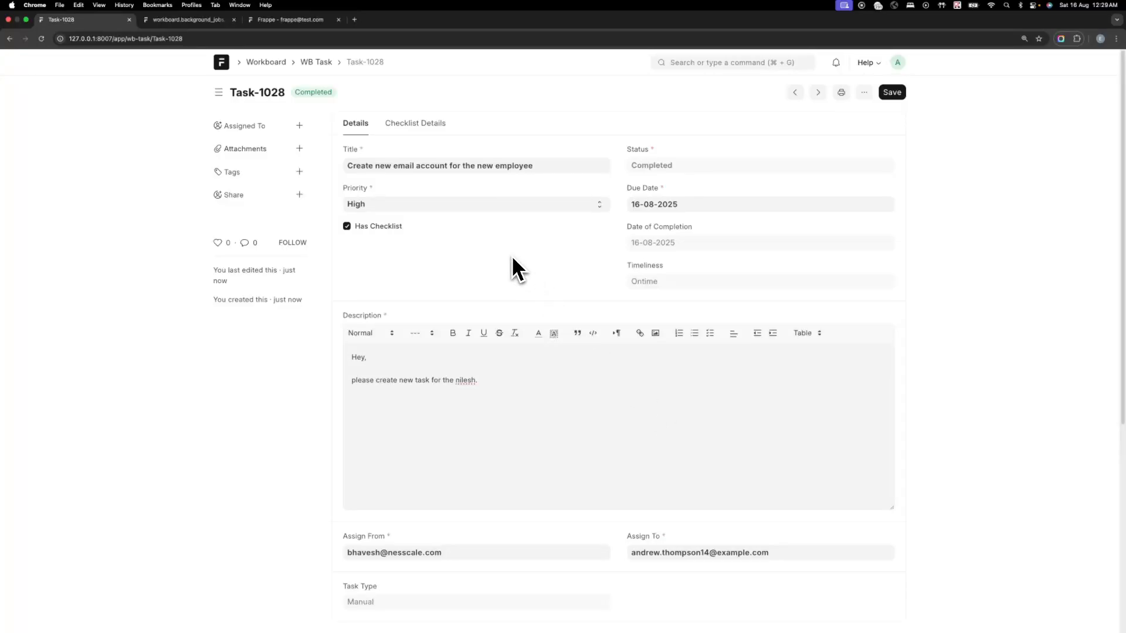
{"action": "left_click", "coordinate": [283, 62]}
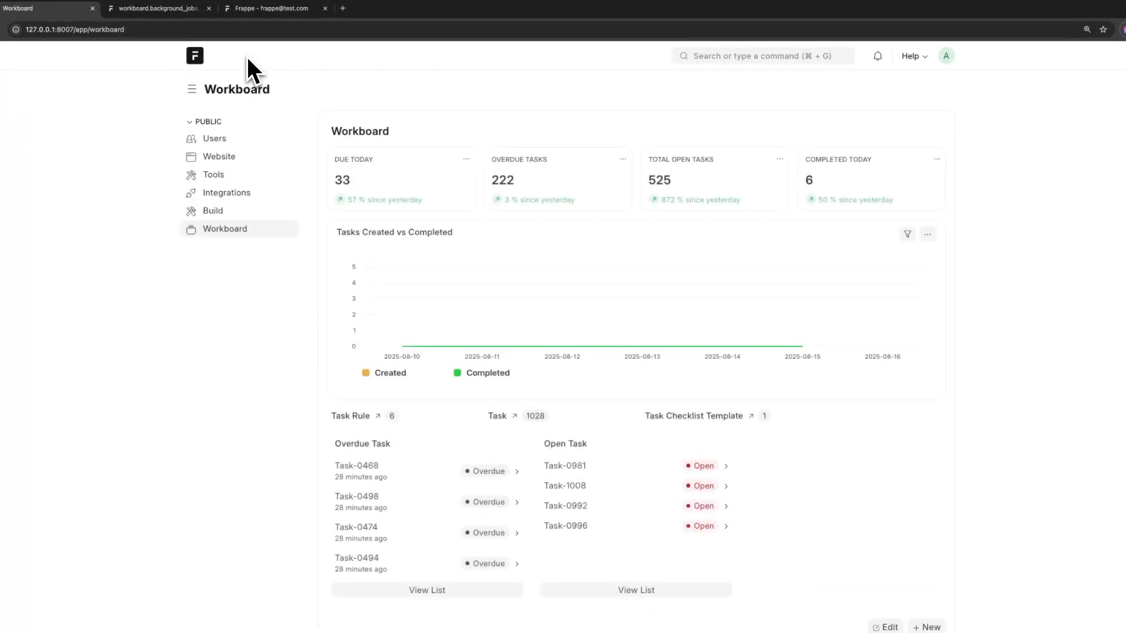